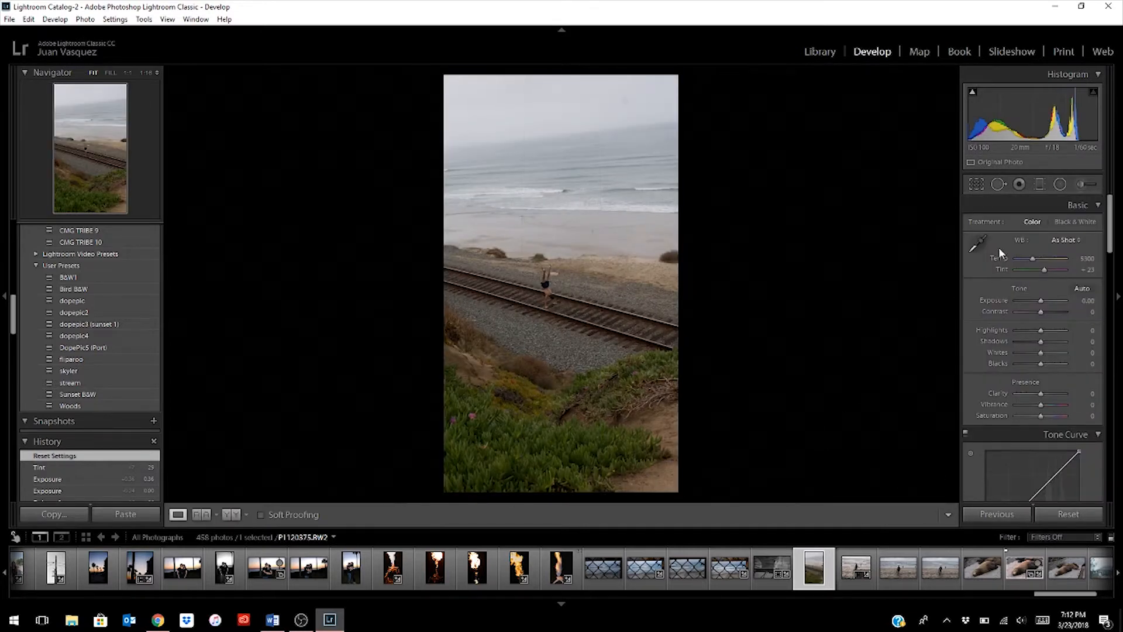
- Crop the railway beach photo to the 4 x 5 / 8 x 10 aspect ratio and apply the crop
click(981, 183)
click(1062, 226)
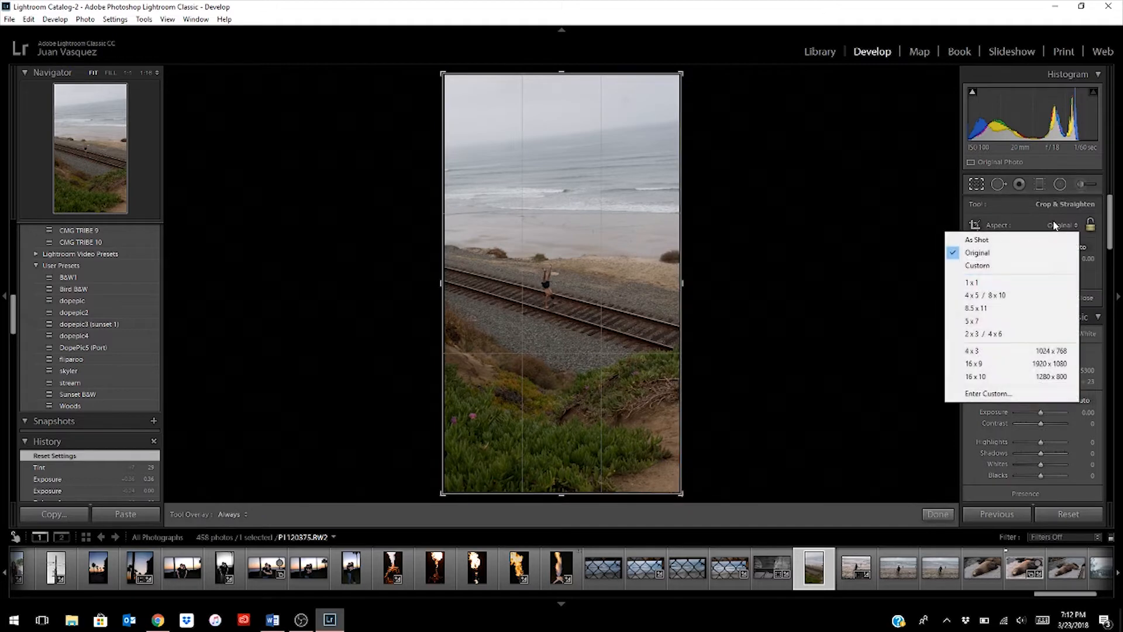
click(1003, 297)
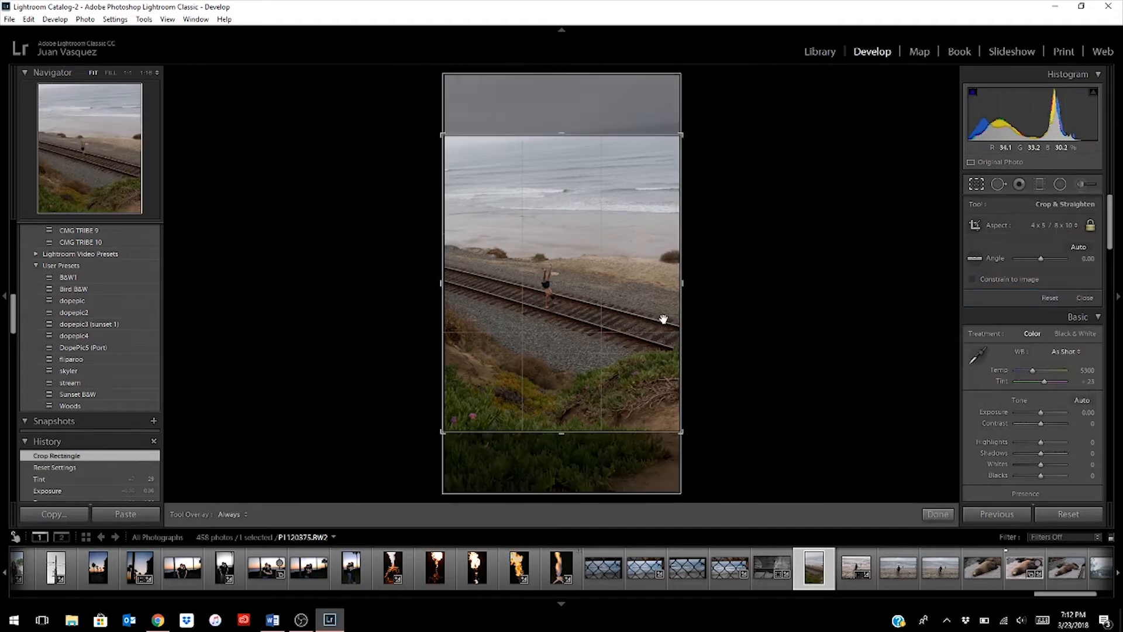
click(617, 341)
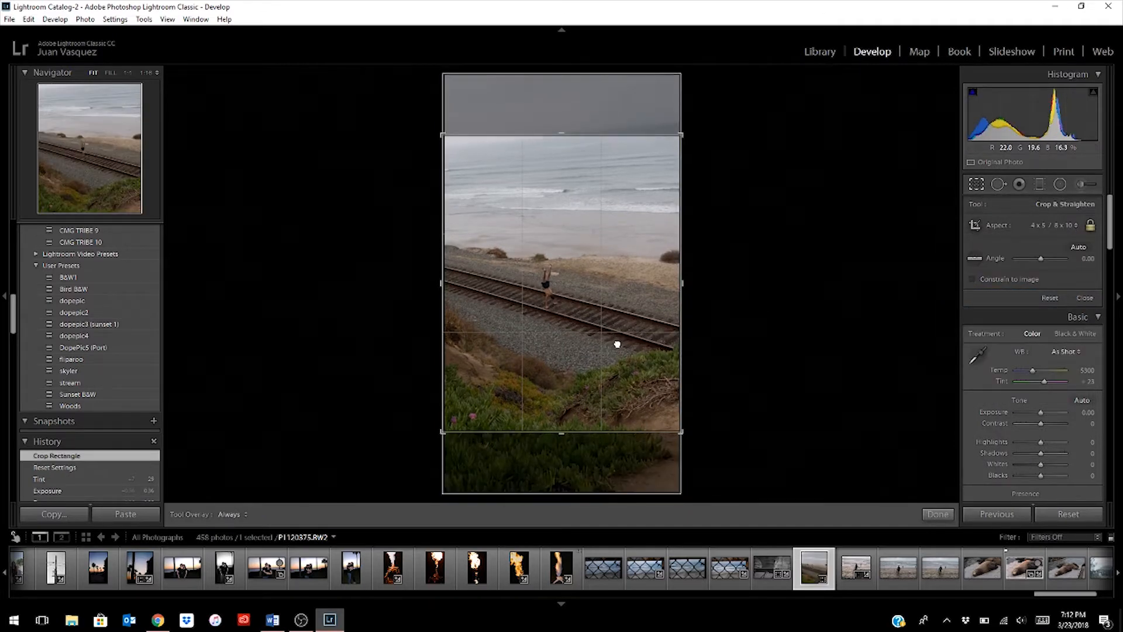
click(939, 513)
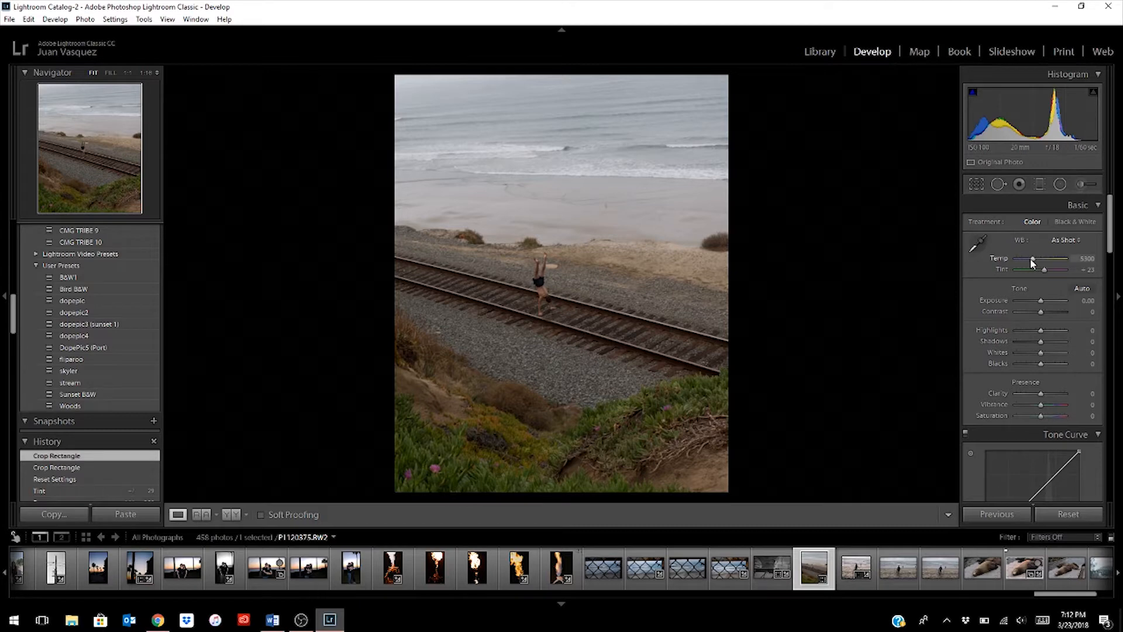
- Set the photo's white balance temperature to 5185 and its tint to +29
click(1086, 258)
text(5185)
key(Return)
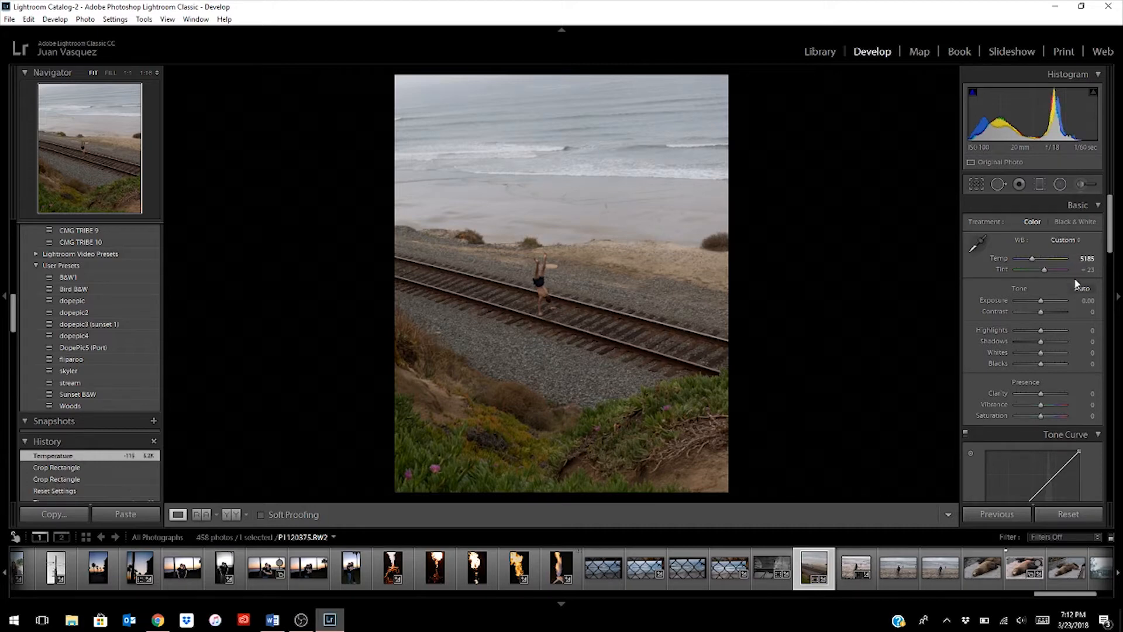
click(1087, 269)
text(-29)
key(Return)
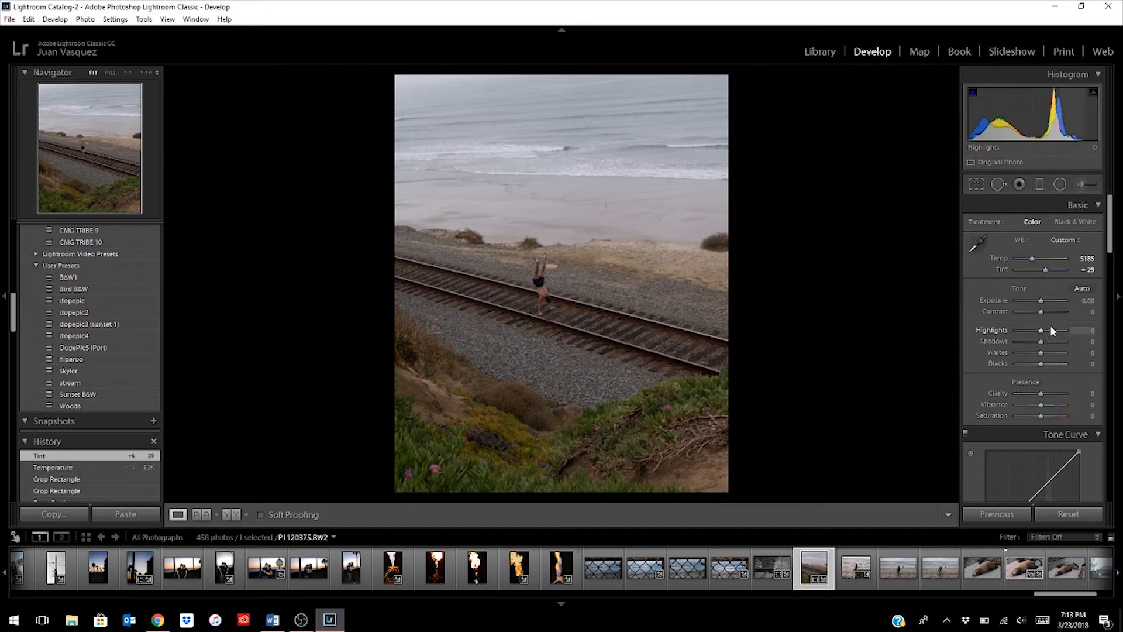
- Set the exposure to +0.36 and raise the contrast to +29
click(1090, 302)
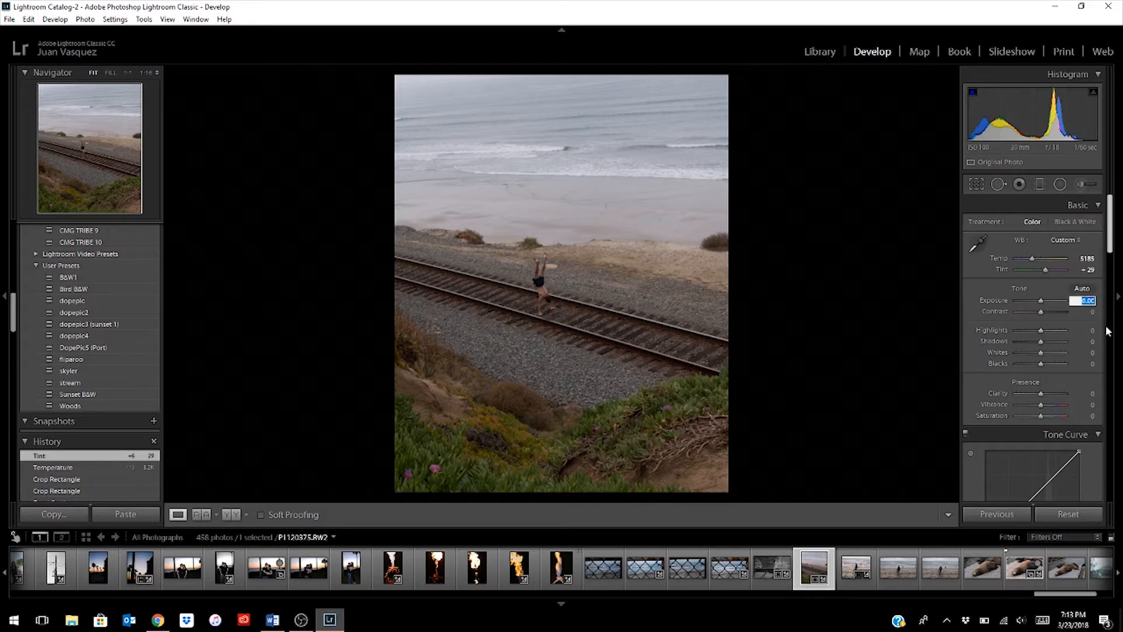
text(0.36)
key(Return)
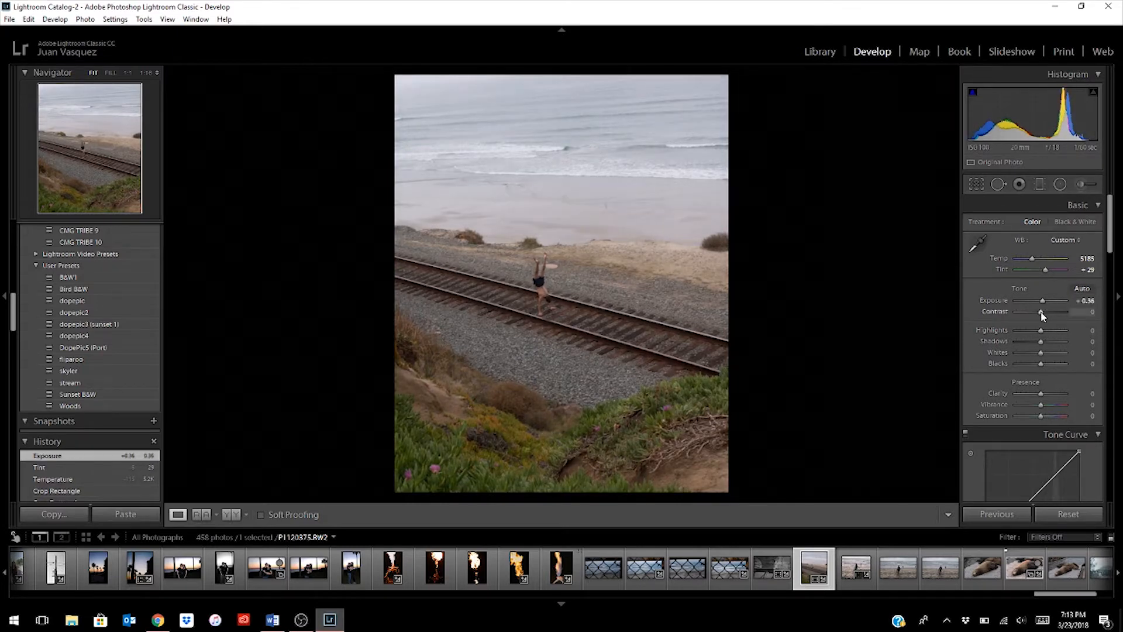
drag(1041, 311, 1048, 314)
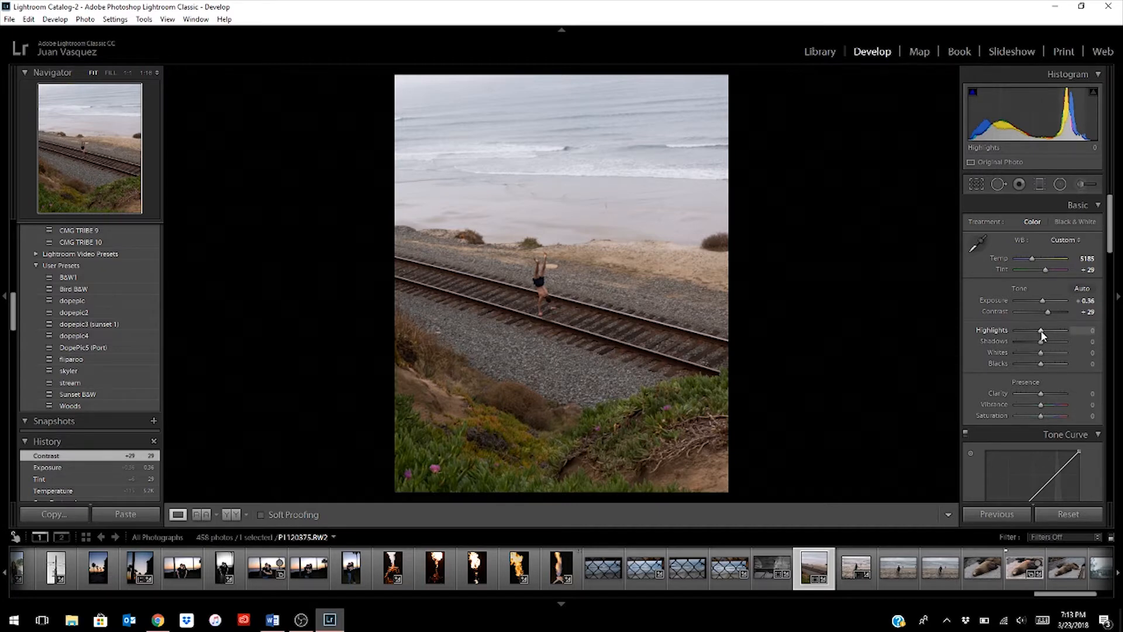
- Set highlights to -100, shadows to +74, whites to +19, blacks to +14, vibrance to +2 and saturation to -12
drag(1040, 328, 977, 331)
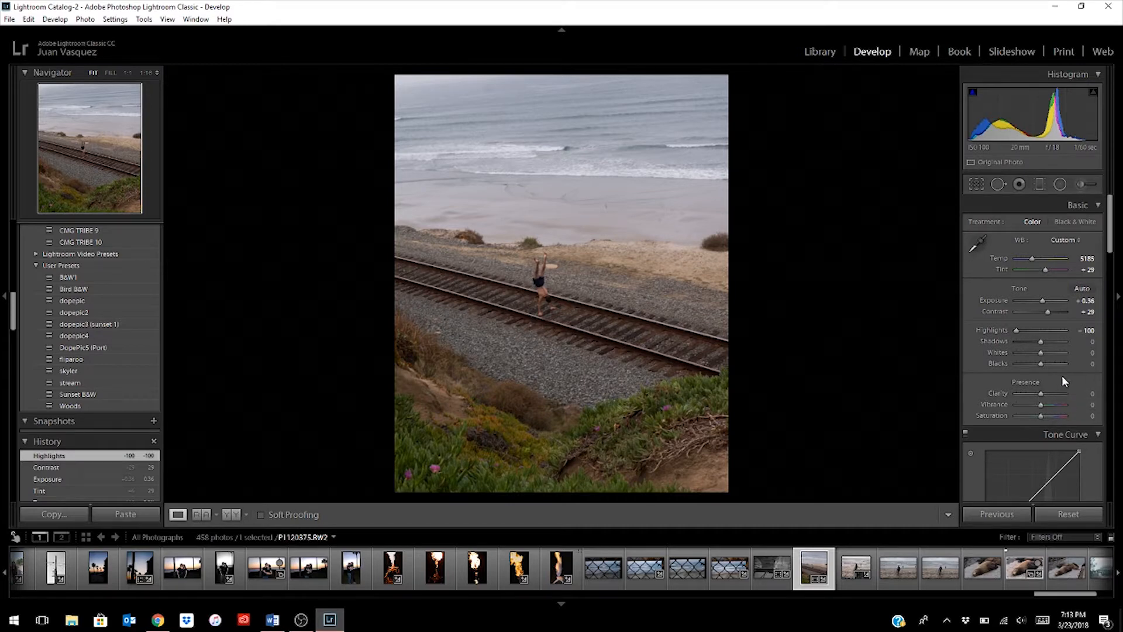
drag(1041, 342, 1059, 344)
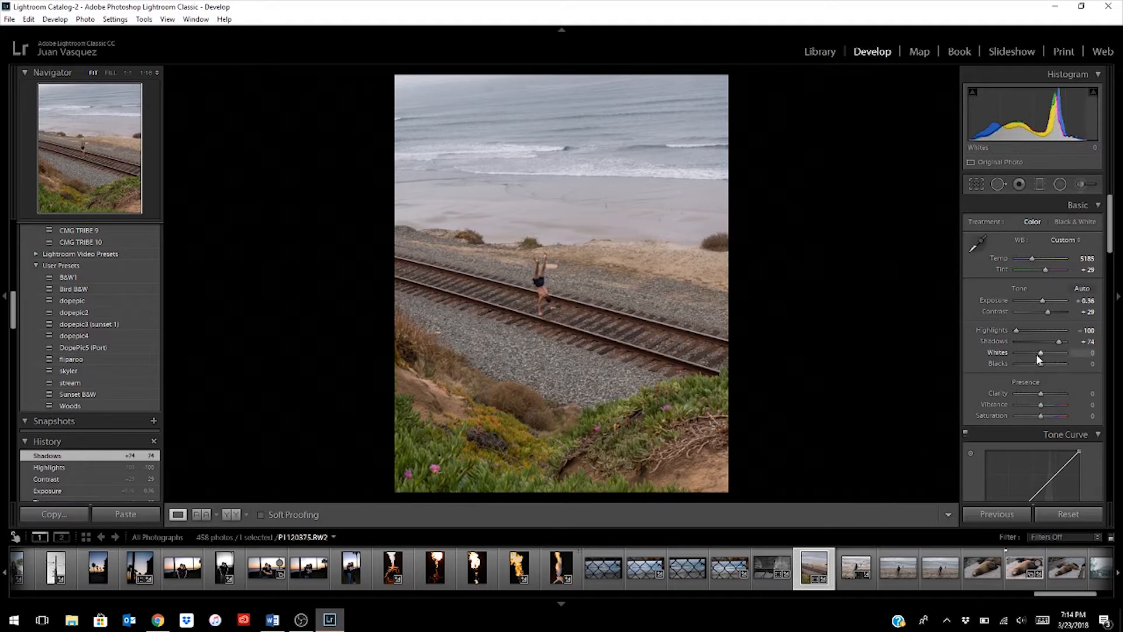
drag(1041, 353, 1045, 354)
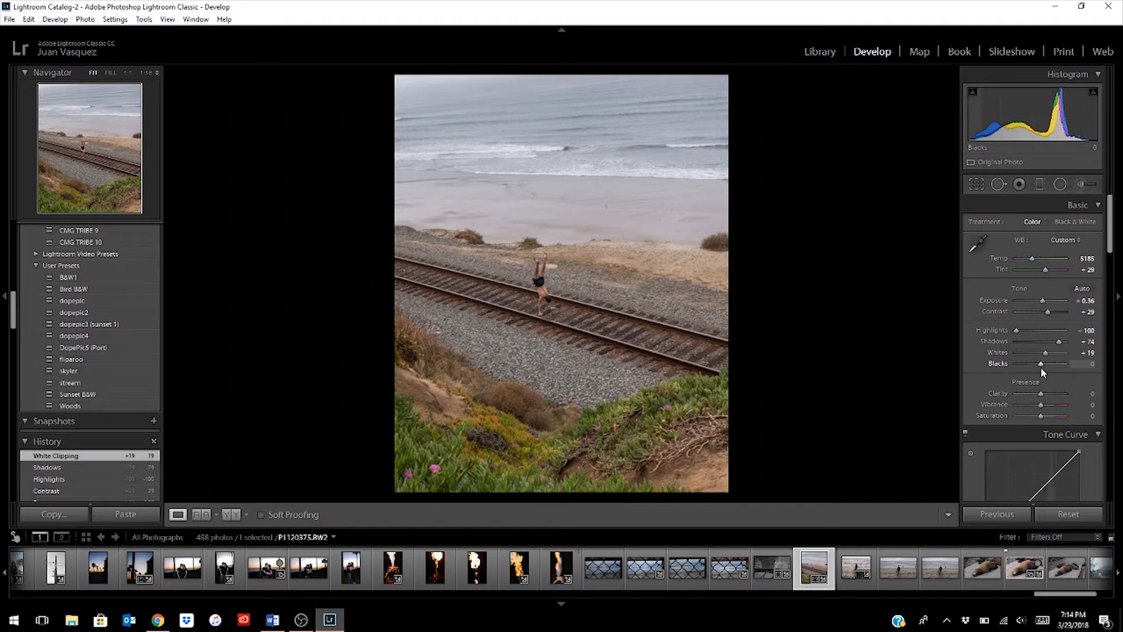
drag(1045, 368, 1044, 368)
drag(1045, 367, 1044, 367)
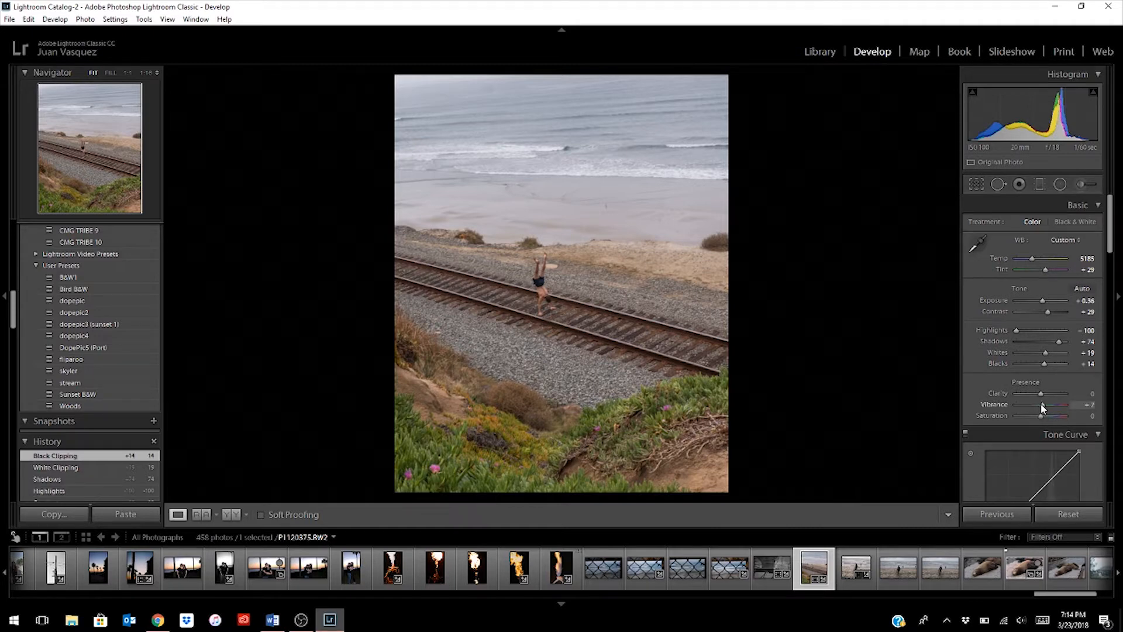
drag(1039, 402, 1039, 415)
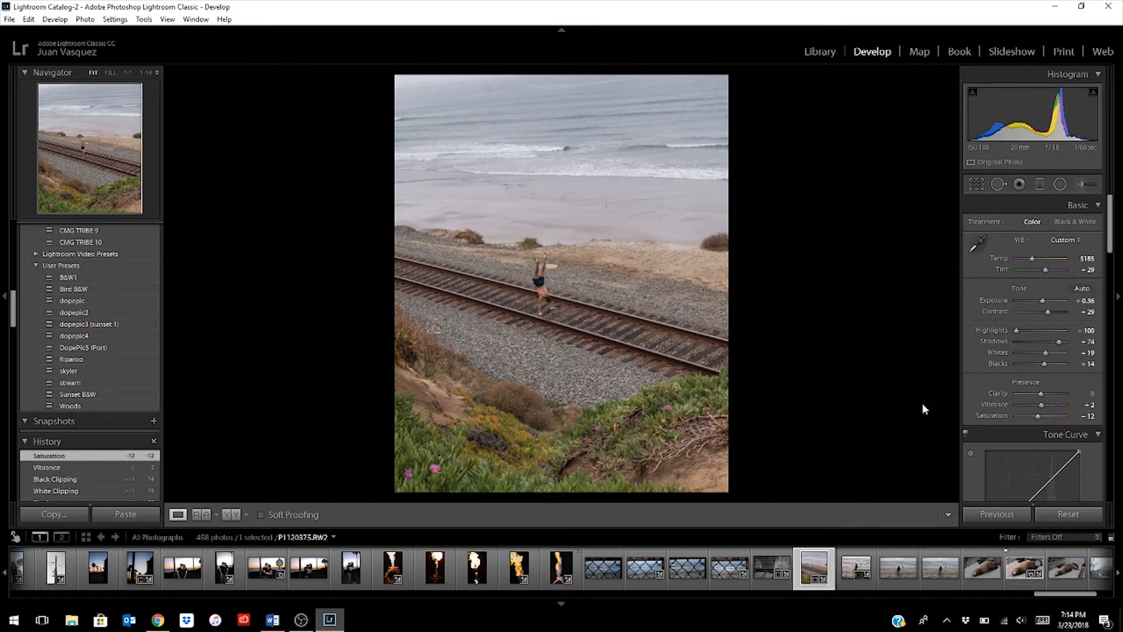
- Add shadow, midtone and highlight points to the RGB tone curve and raise the midtone point slightly
scroll(1062, 398, down, 3)
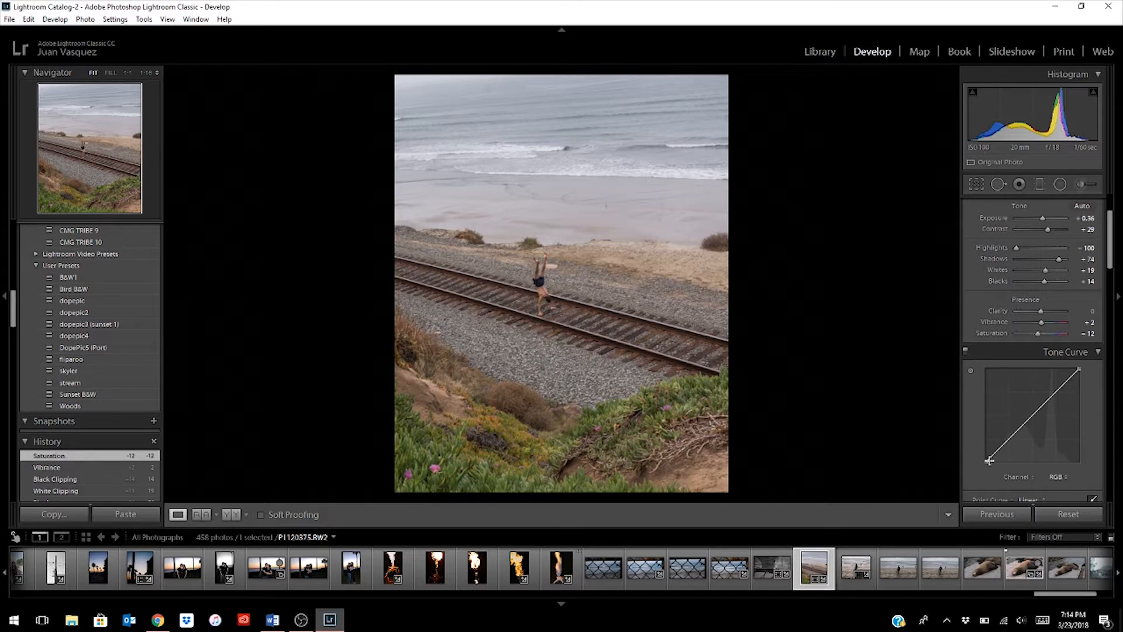
click(1008, 439)
click(1036, 415)
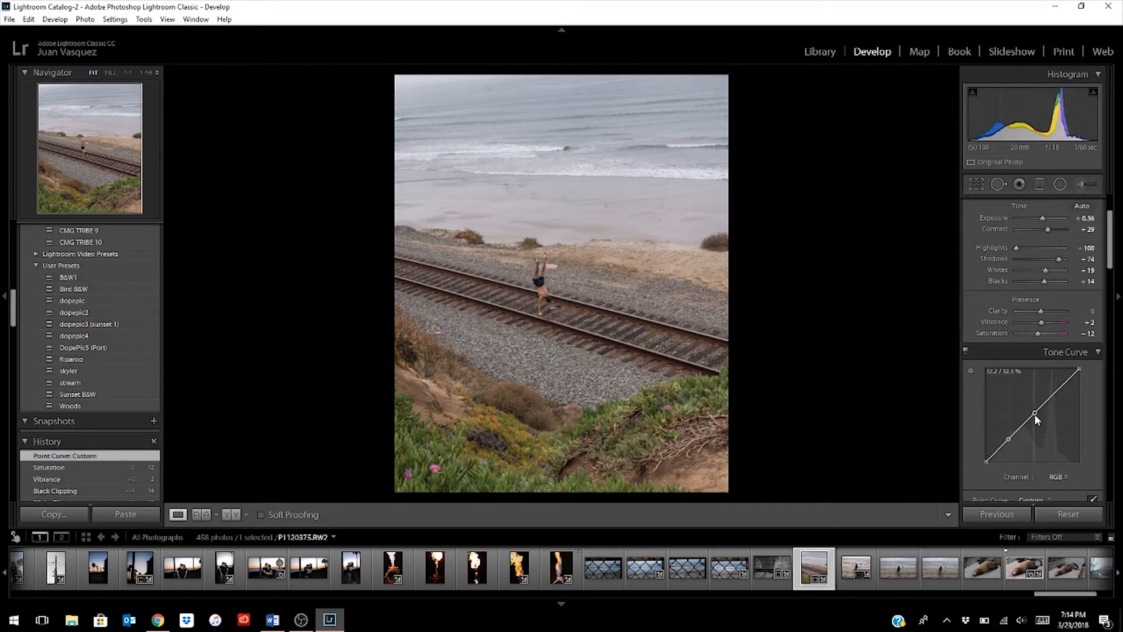
click(1056, 394)
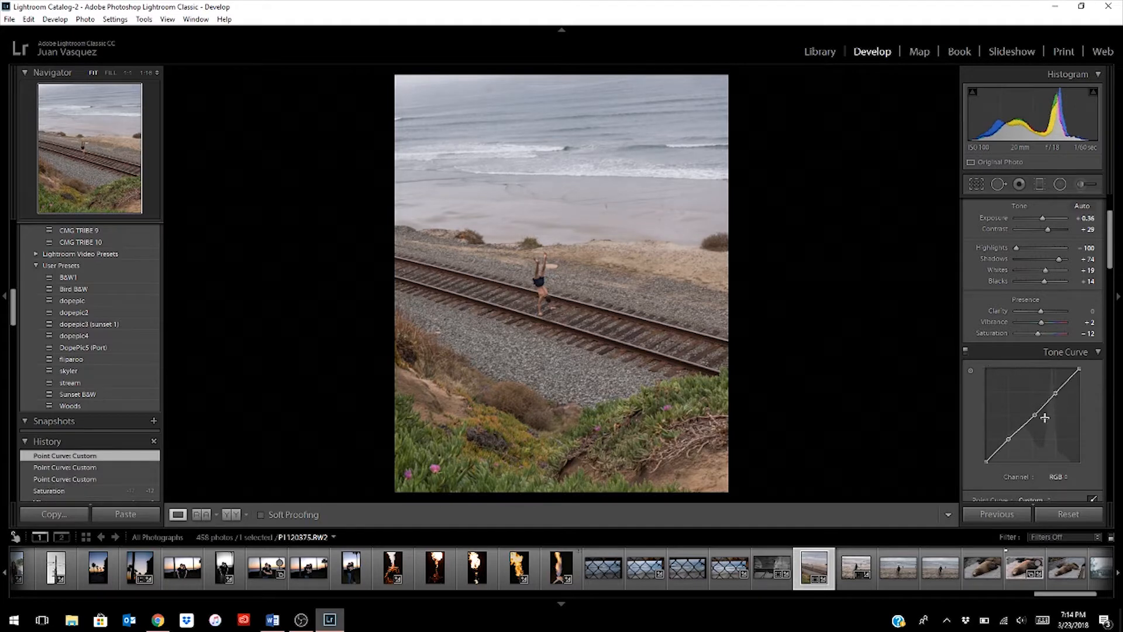
drag(1035, 415, 1032, 412)
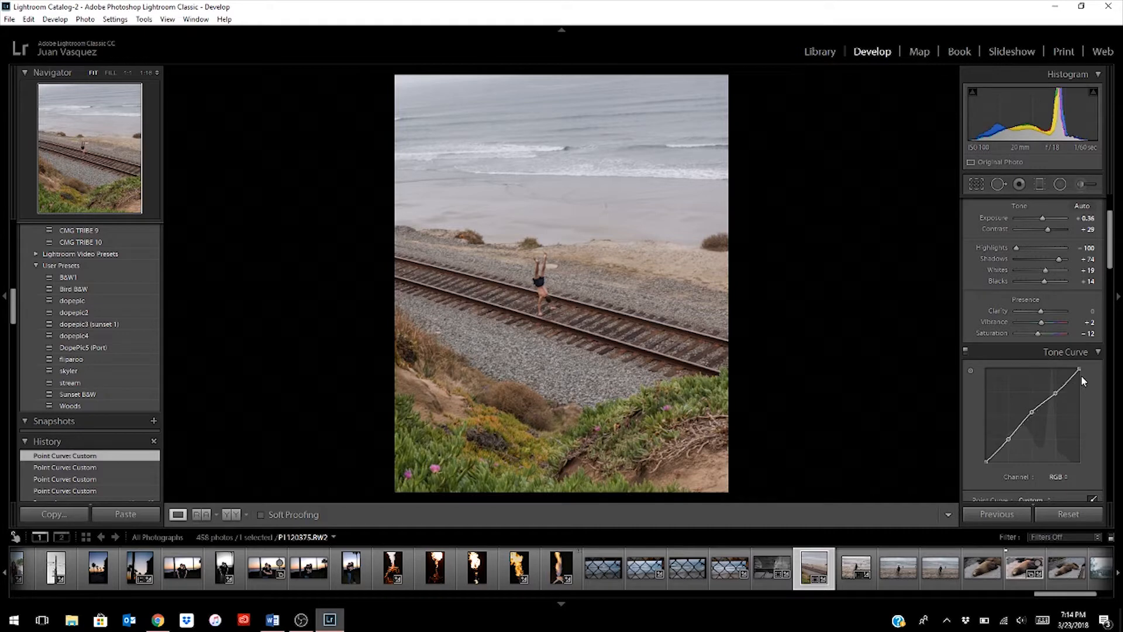
- Try lowering the tone curve's white endpoint and raising its black endpoint, comparing the photo with the curve off and on
drag(1079, 369, 1082, 371)
drag(987, 463, 981, 458)
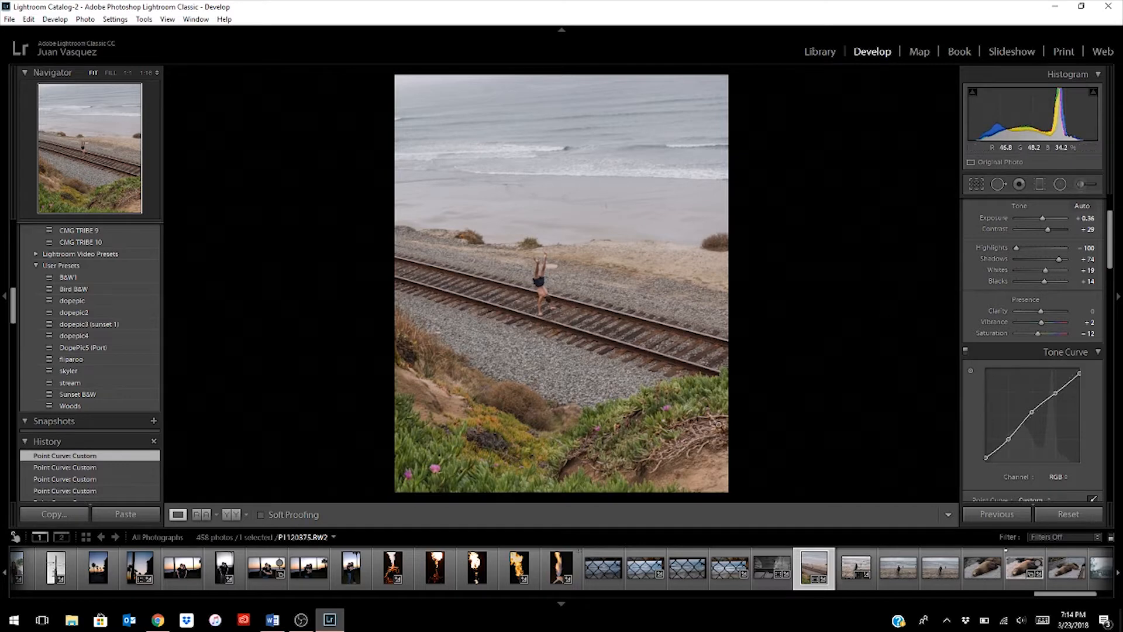
click(966, 353)
click(967, 353)
click(967, 352)
click(966, 352)
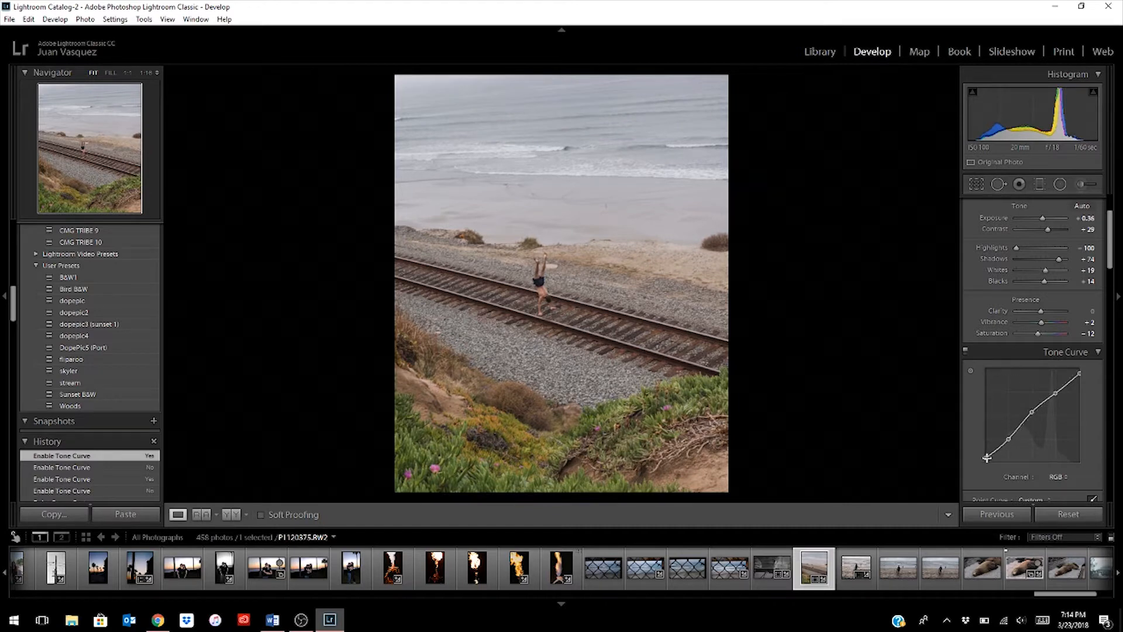
- Return the tone curve's endpoints to the corners, fine-tune its highlight and shadow points, and compare the photo with the curve off and on
drag(986, 458, 973, 472)
drag(1080, 371, 1078, 358)
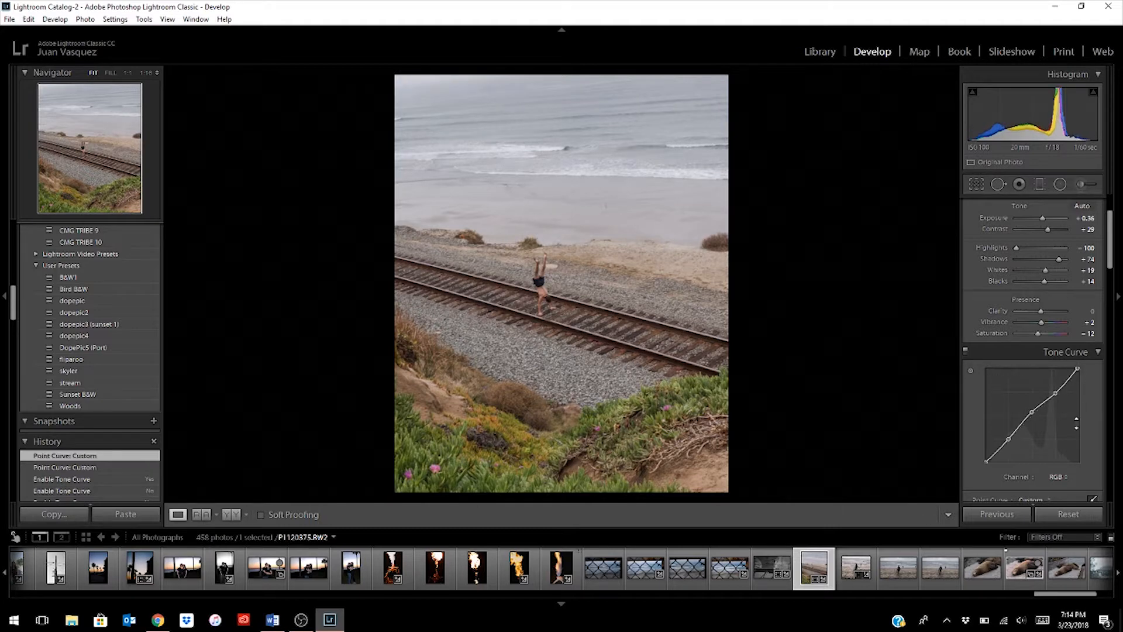
drag(1051, 398, 1052, 394)
mouse_move(1010, 440)
mouse_down()
mouse_move(1005, 450)
mouse_move(1010, 440)
mouse_up()
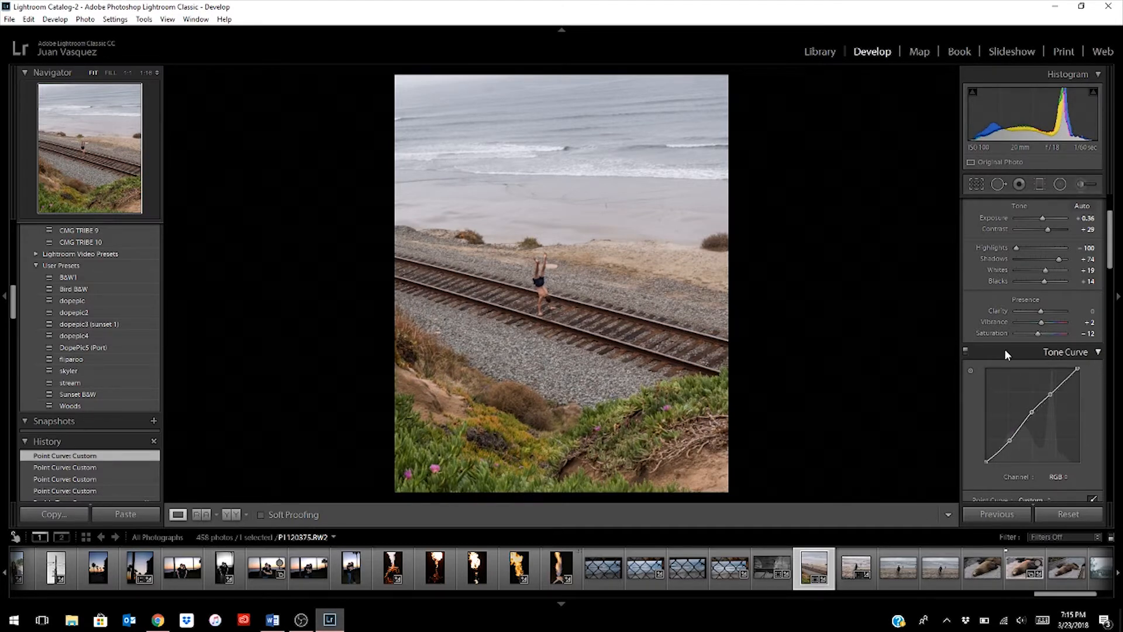
click(966, 351)
click(965, 352)
- Shift the HSL hues to red +11, yellow +11, green +11, blue -18 and magenta +7
click(1094, 352)
scroll(1023, 406, down, 3)
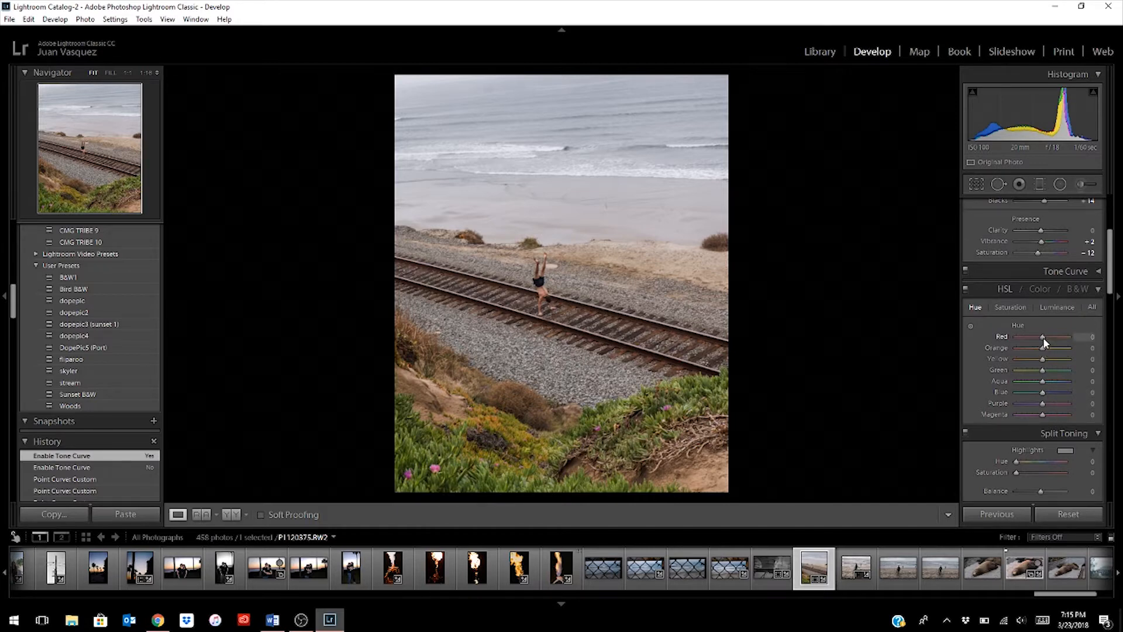
drag(1047, 338, 1046, 338)
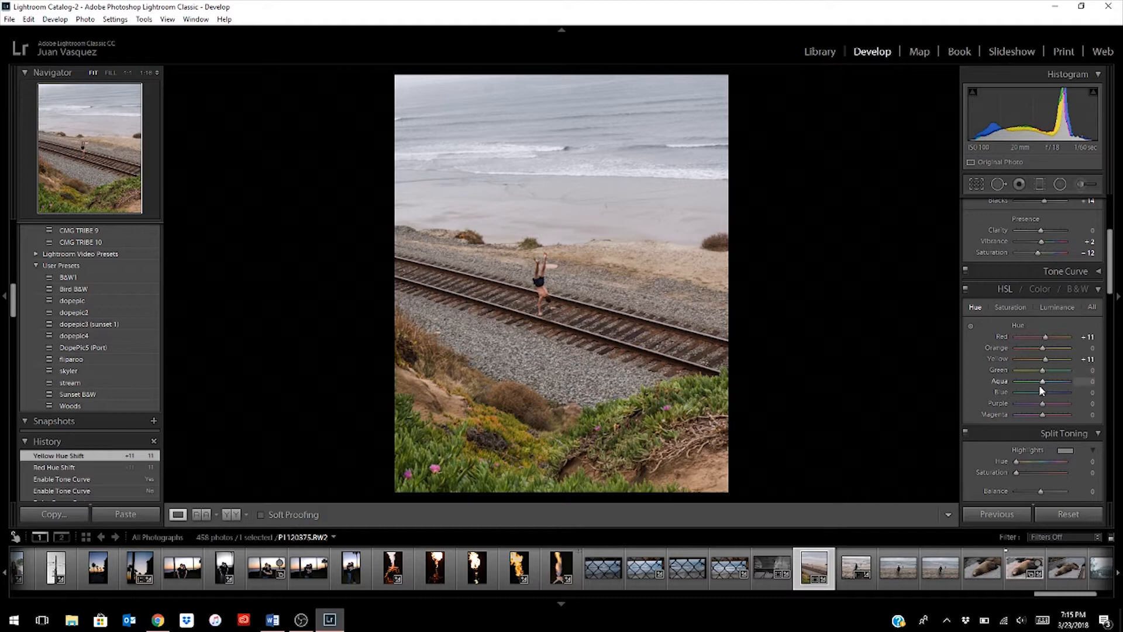
drag(1043, 370, 1046, 370)
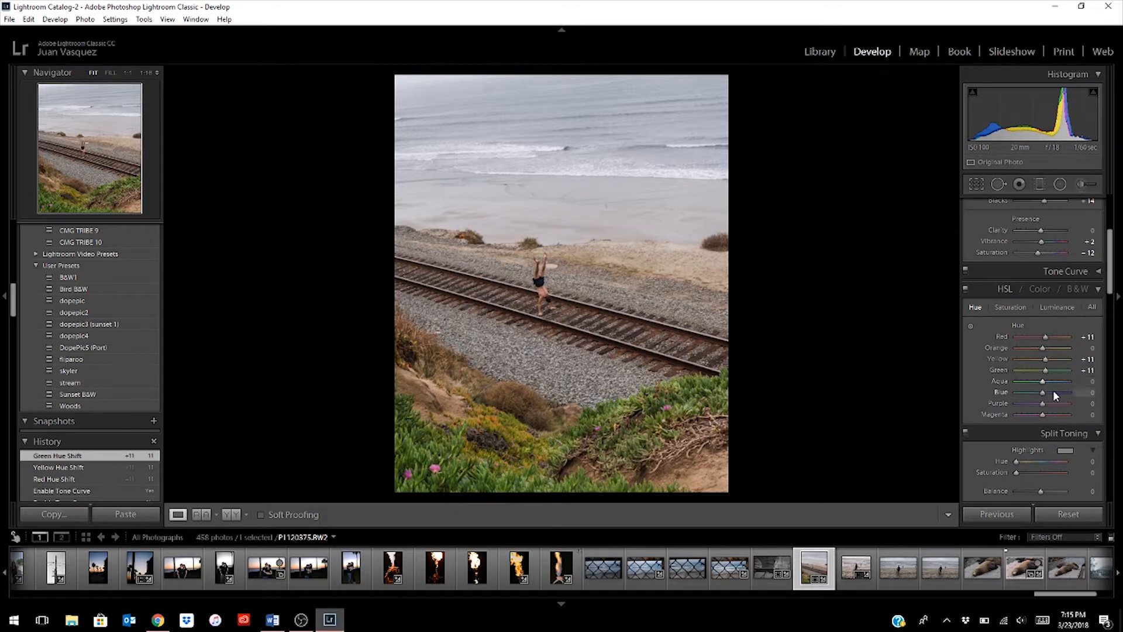
drag(1044, 390, 1040, 396)
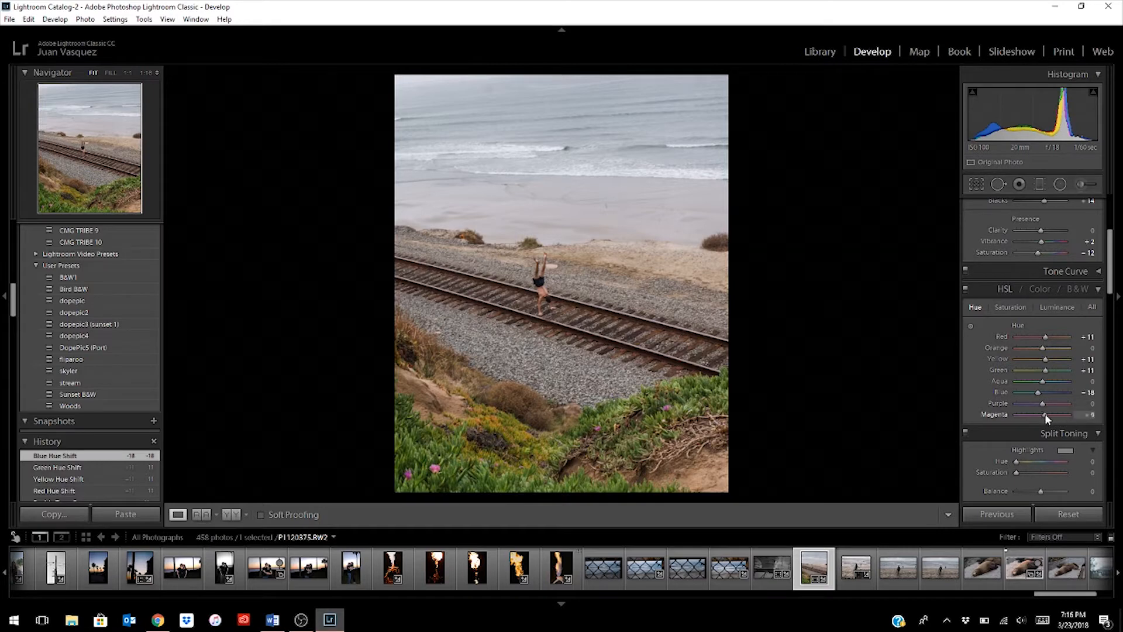
drag(1044, 413, 1044, 413)
- Set the HSL saturation to red +16, green -20, aqua -16, blue -13, purple -22 and magenta -11
click(1012, 307)
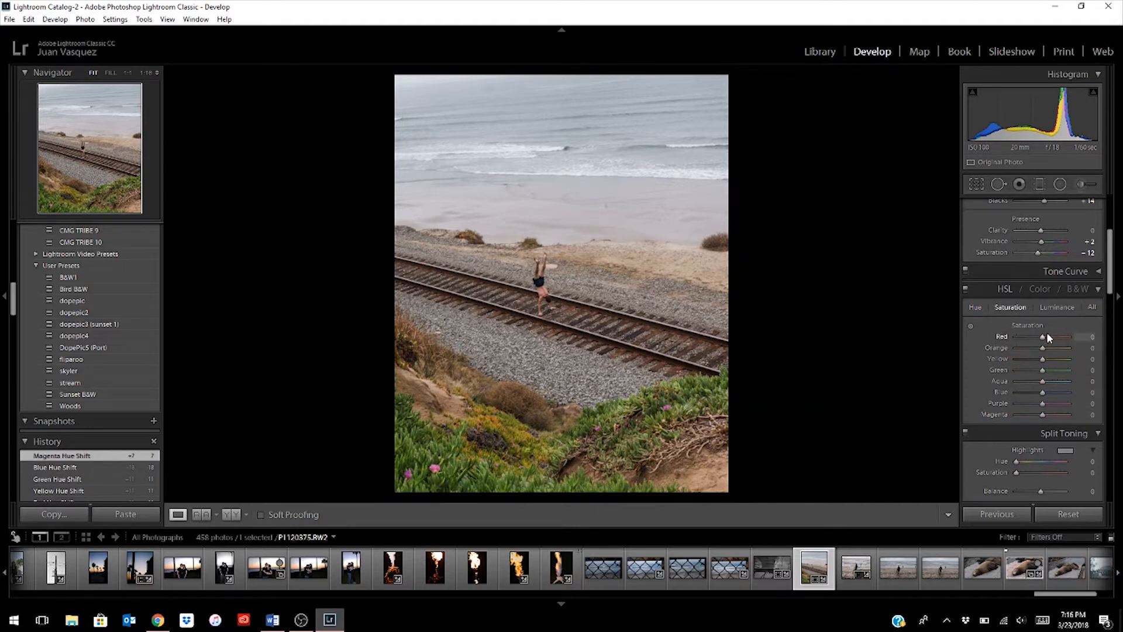
drag(1042, 337, 1045, 337)
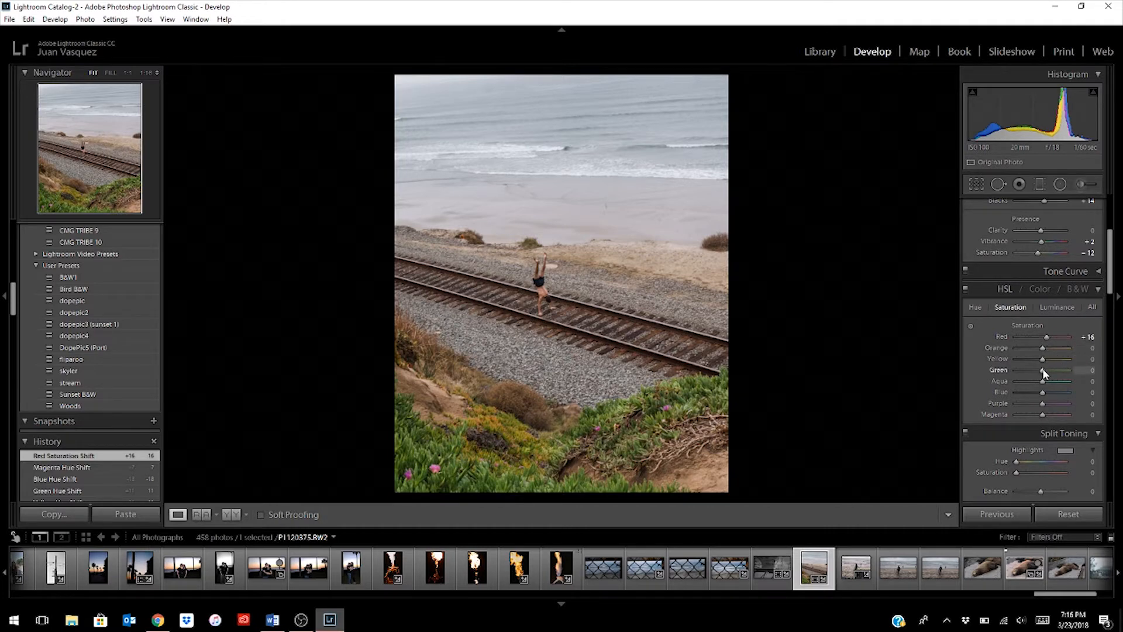
drag(1045, 373, 1041, 373)
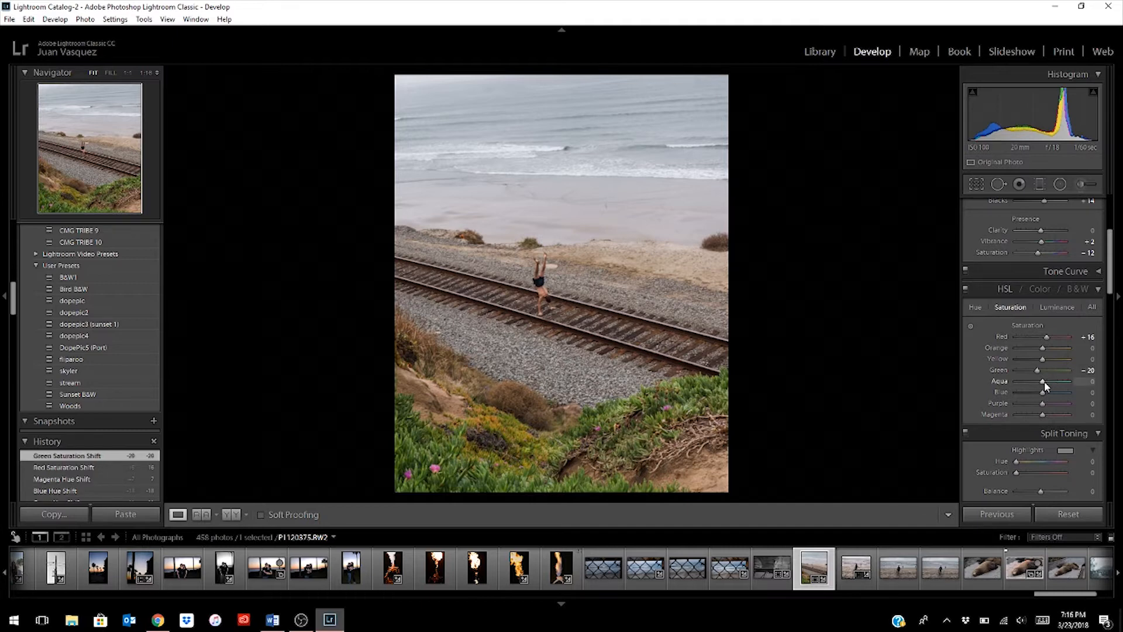
drag(1044, 381, 1040, 380)
drag(1039, 380, 1040, 381)
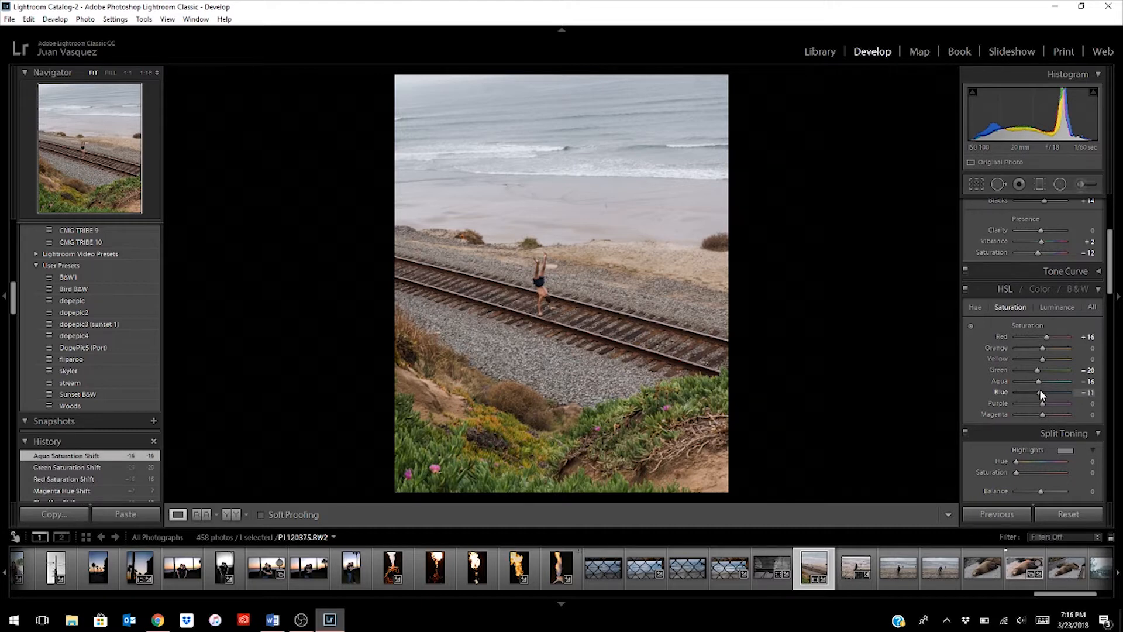
drag(1041, 391, 1041, 392)
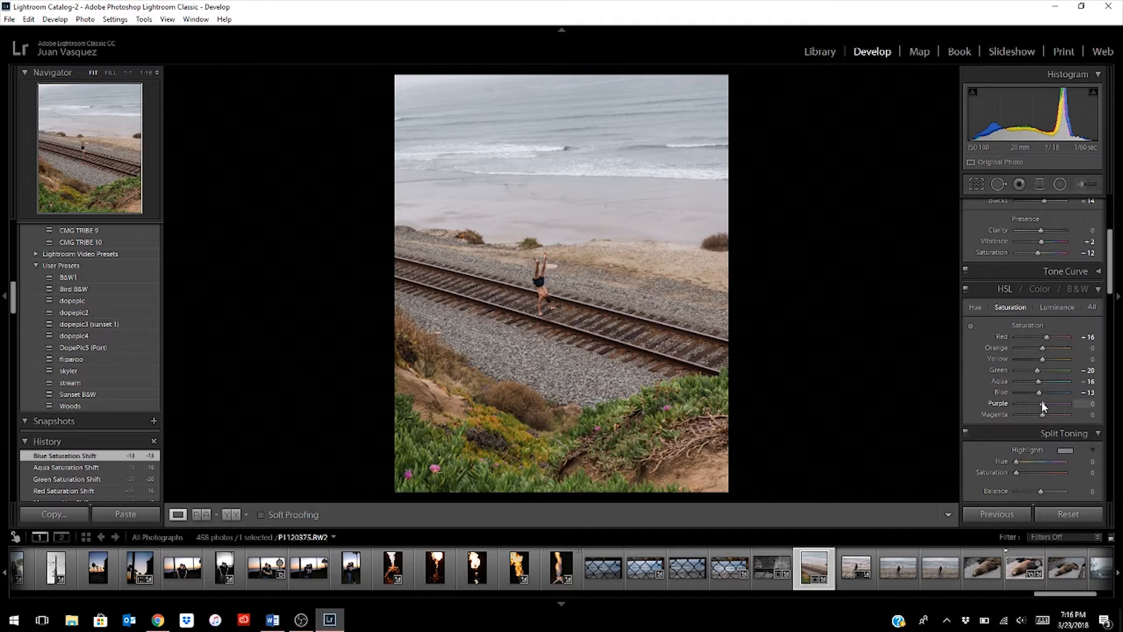
drag(1043, 404, 1041, 418)
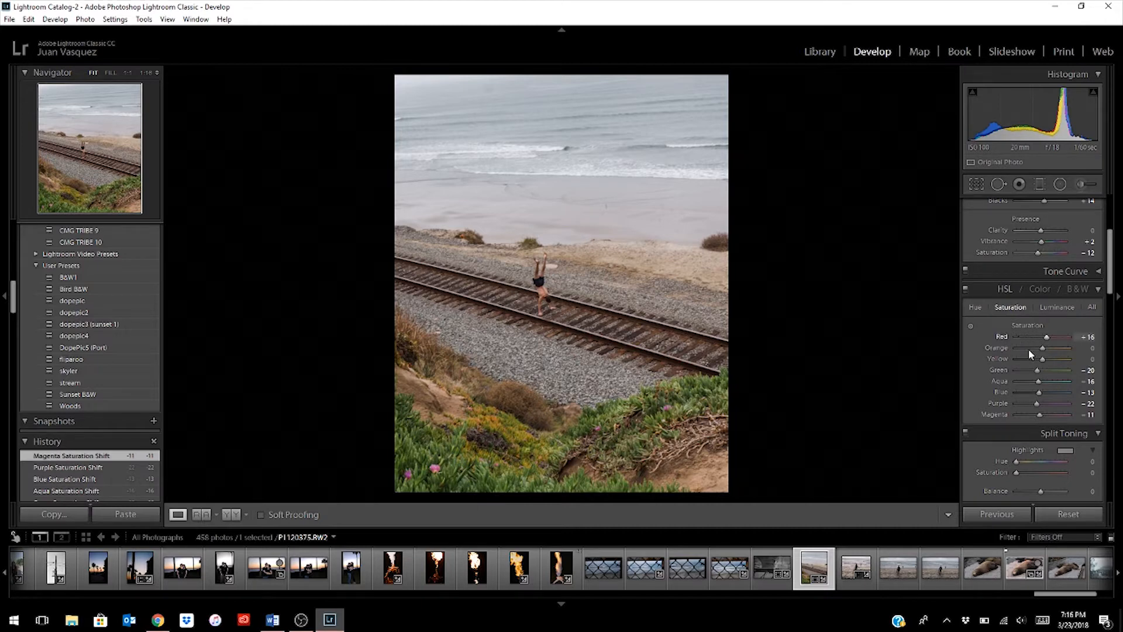
- Set the HSL luminance to red -13, yellow +11, green +11, aqua -4, blue -18 and purple -7, and compare with HSL off and on
click(1055, 306)
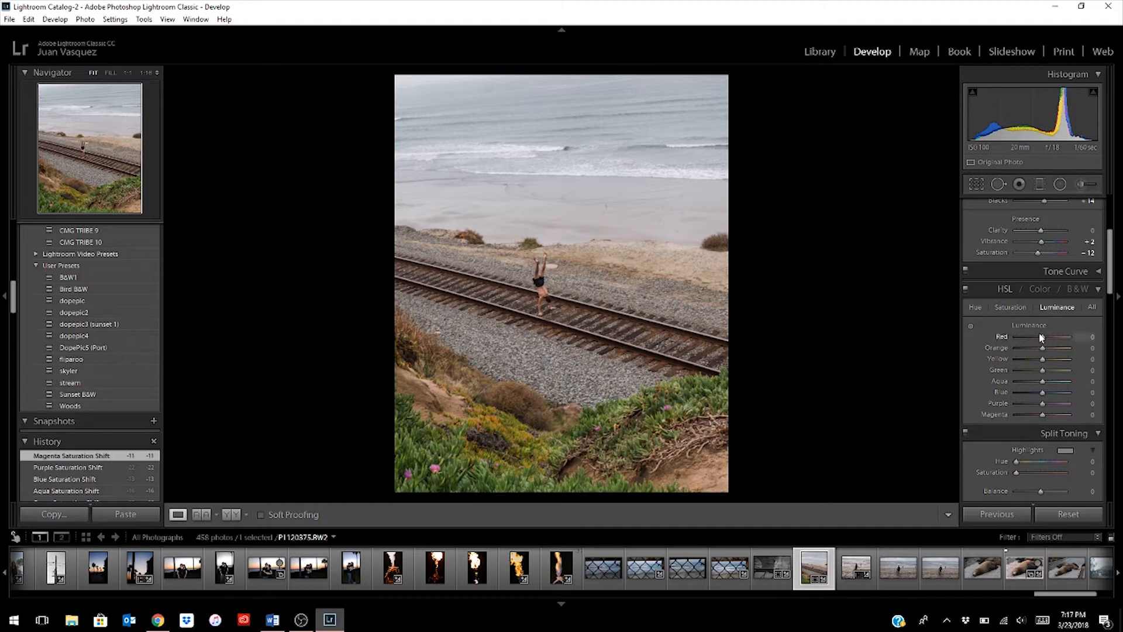
drag(1041, 335, 1040, 340)
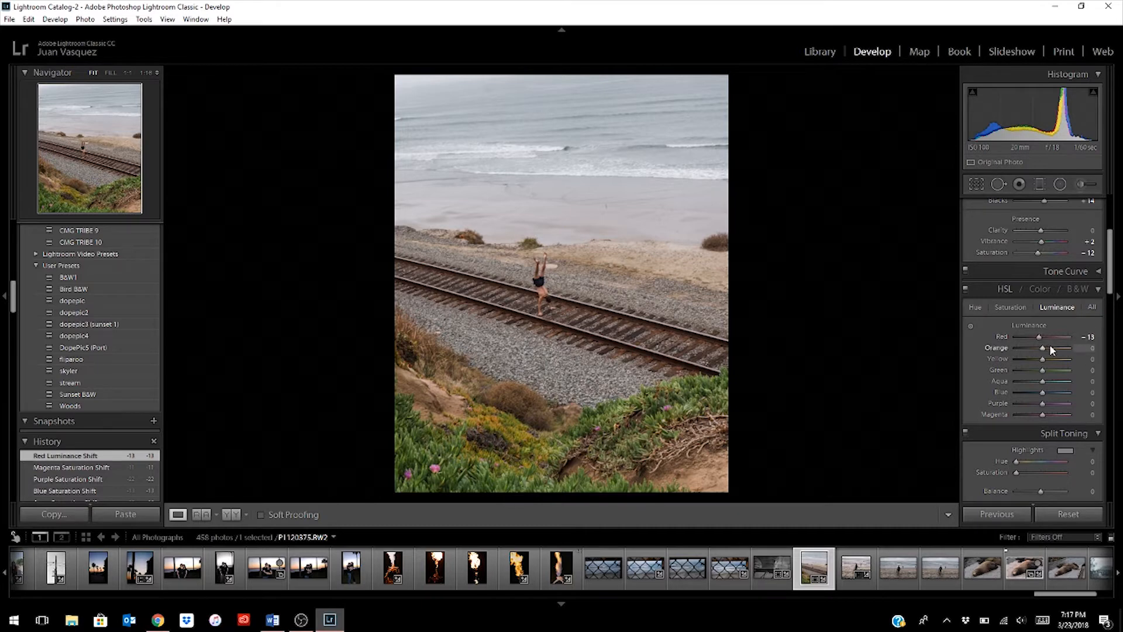
drag(1045, 356, 1046, 357)
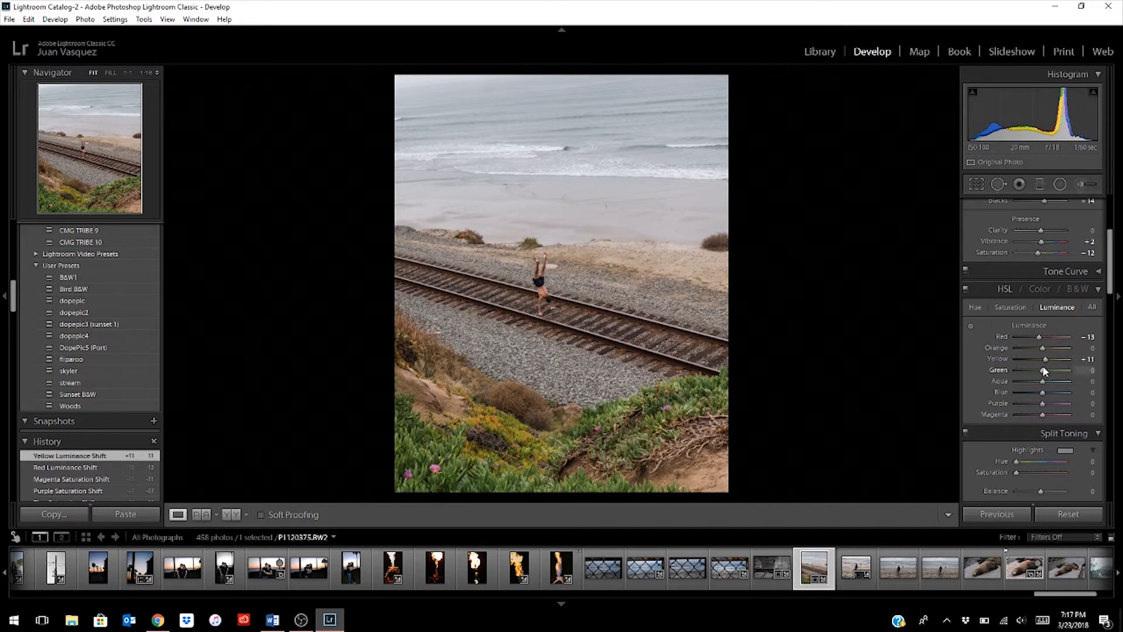
drag(1044, 368, 1046, 367)
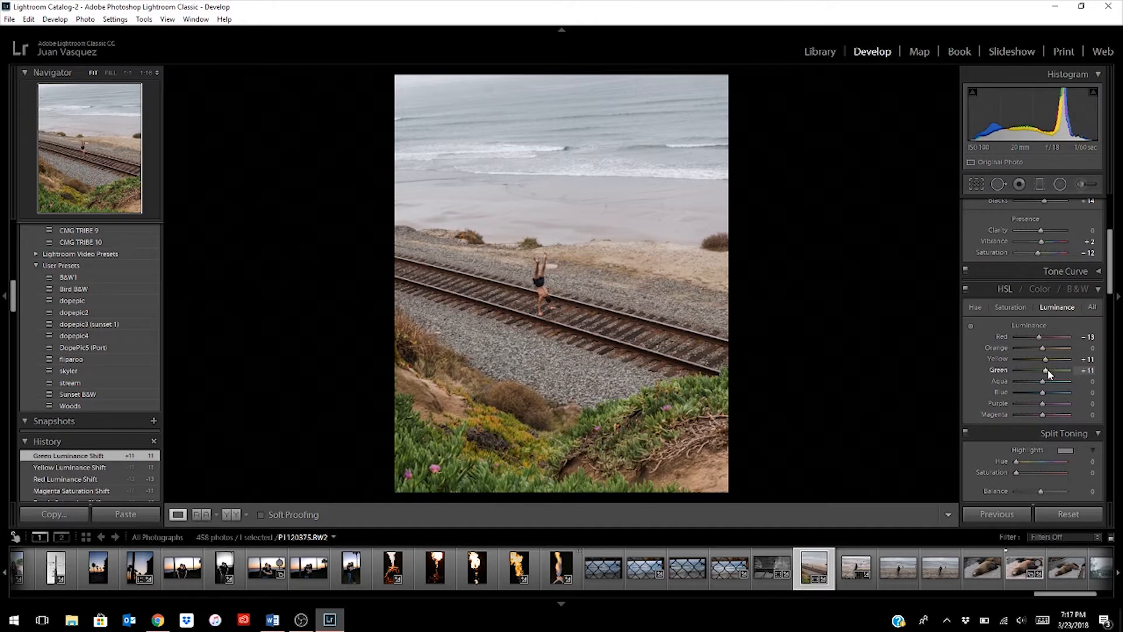
drag(1044, 383, 1042, 383)
drag(1041, 382, 1041, 383)
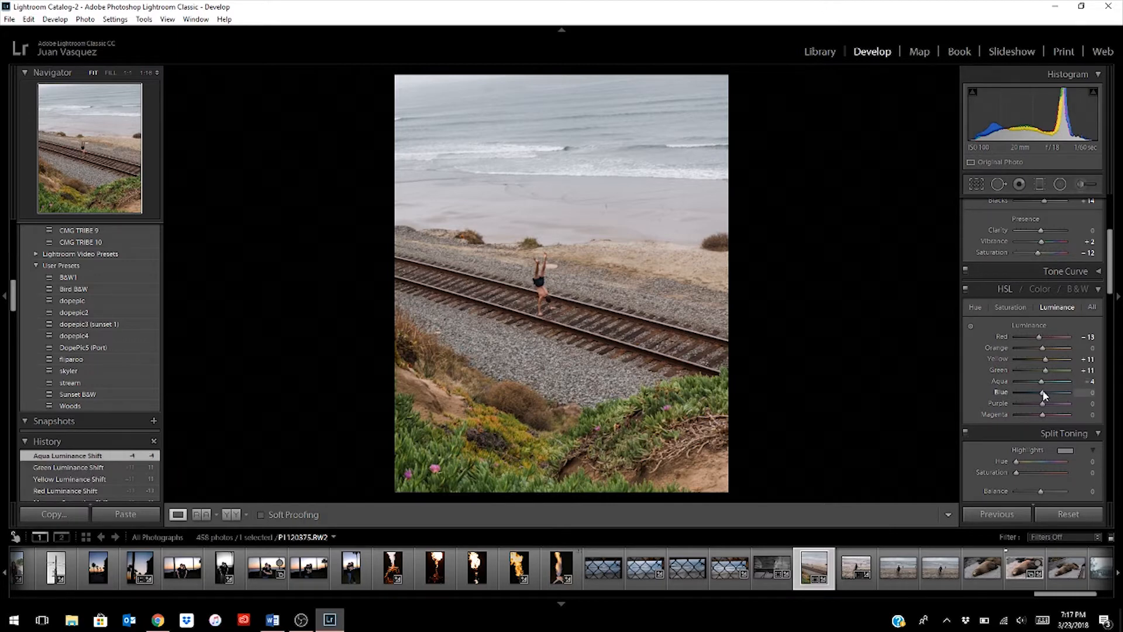
drag(1044, 395, 1040, 397)
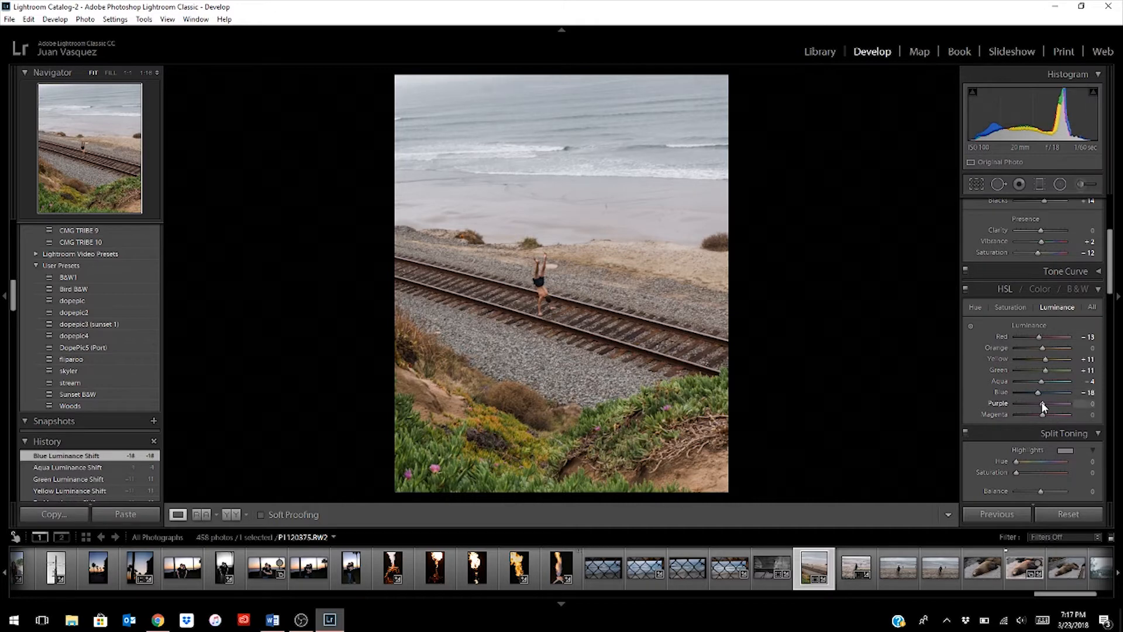
drag(1043, 403, 1041, 403)
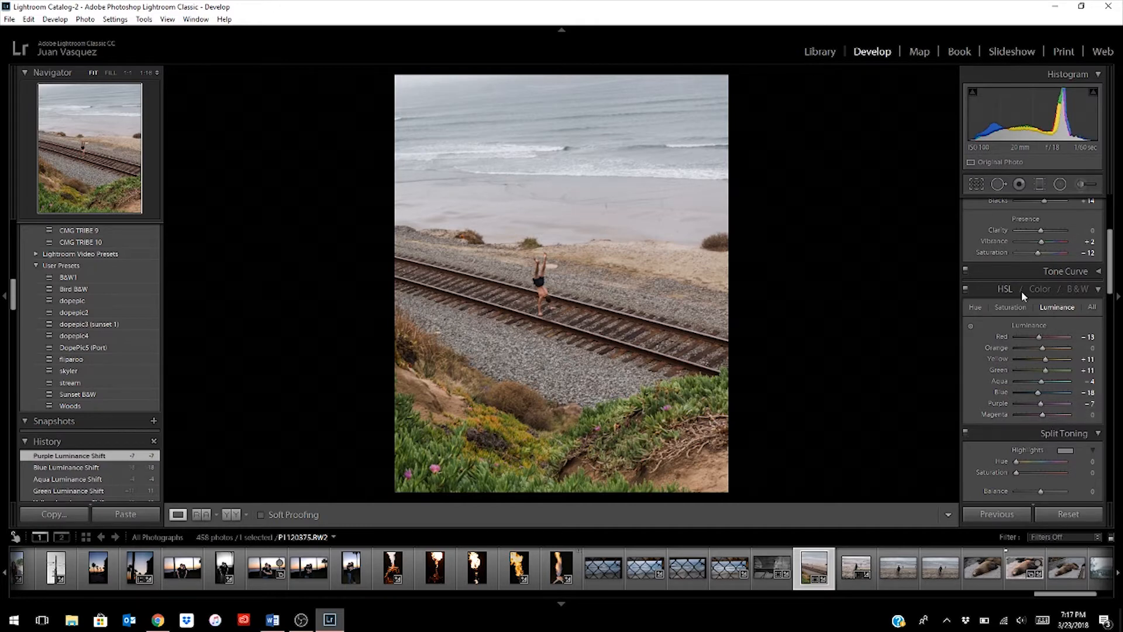
click(968, 289)
click(967, 289)
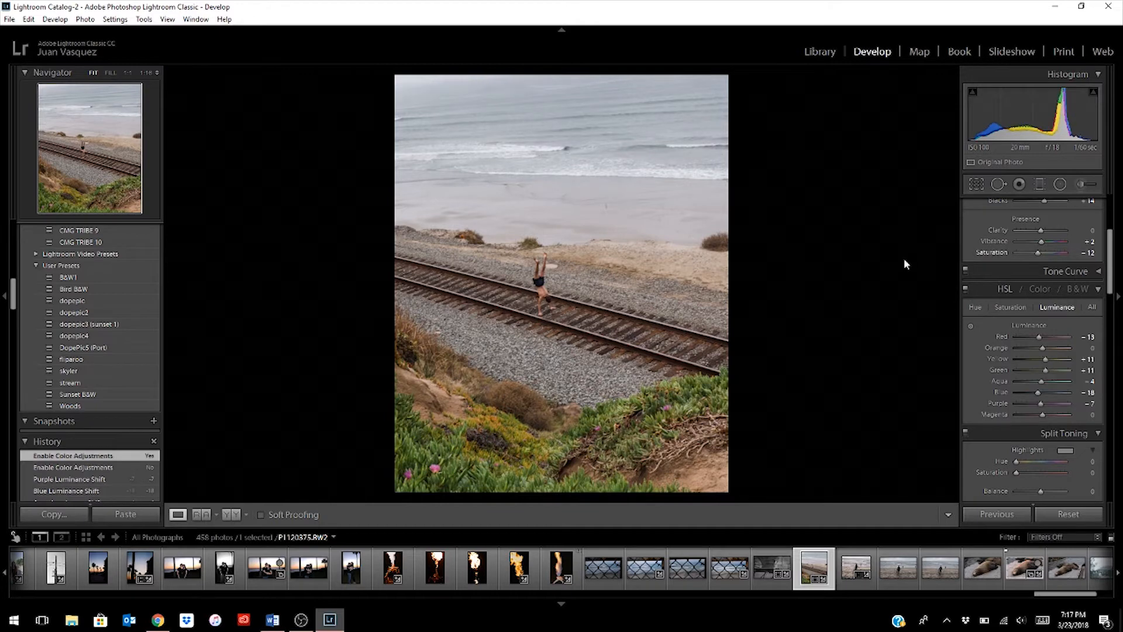
click(1098, 291)
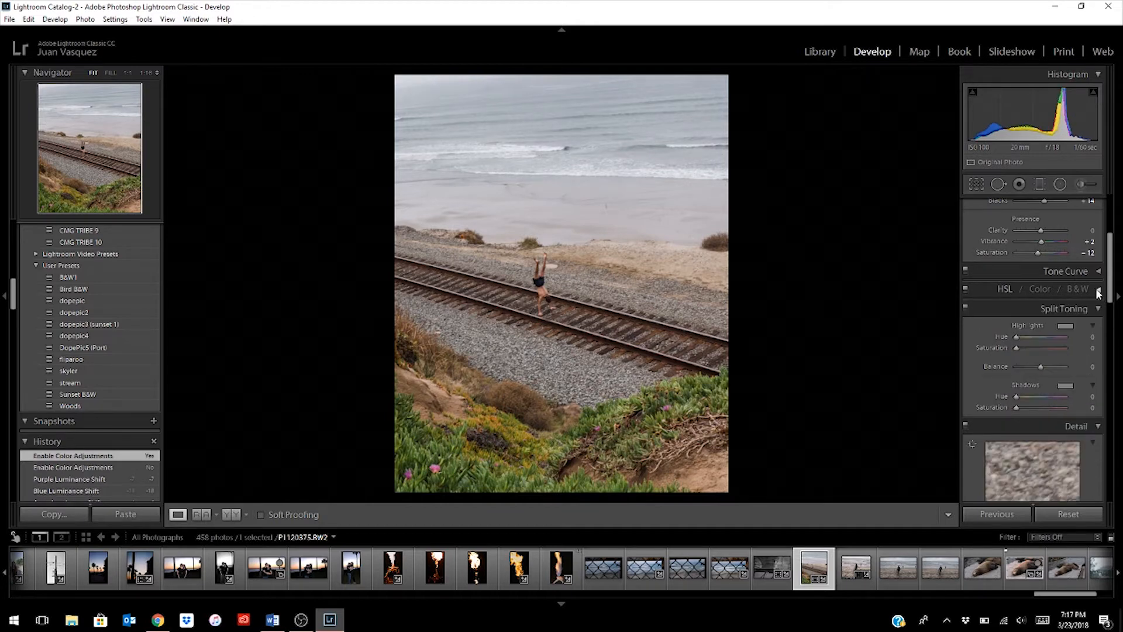
- Tint the split toning highlights with hue 35 at saturation 5
click(1064, 326)
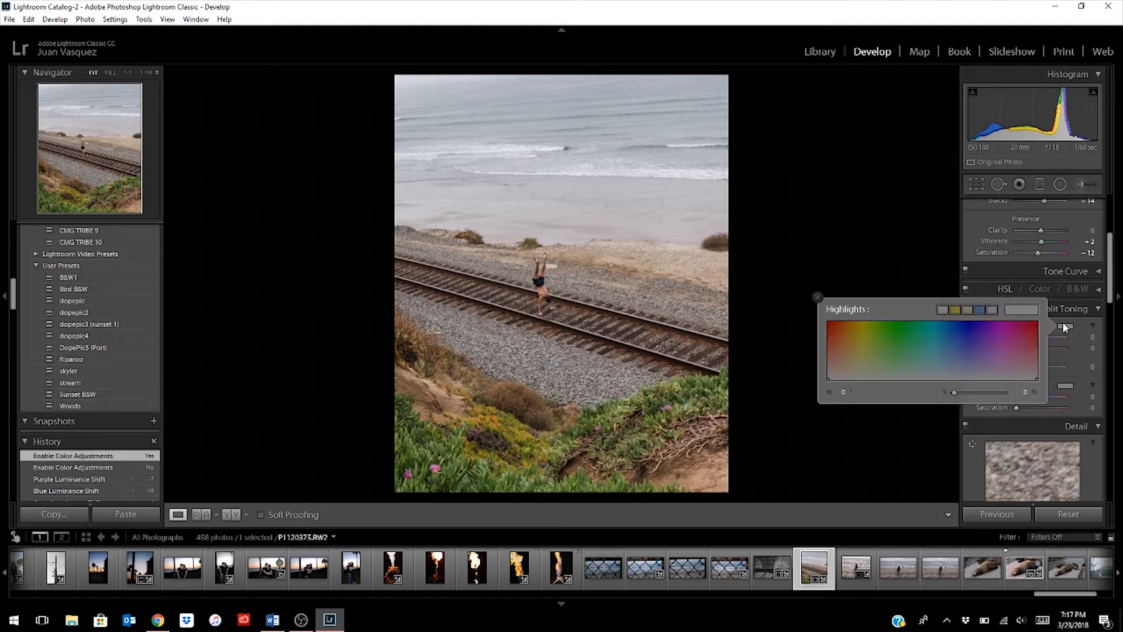
drag(861, 365, 848, 374)
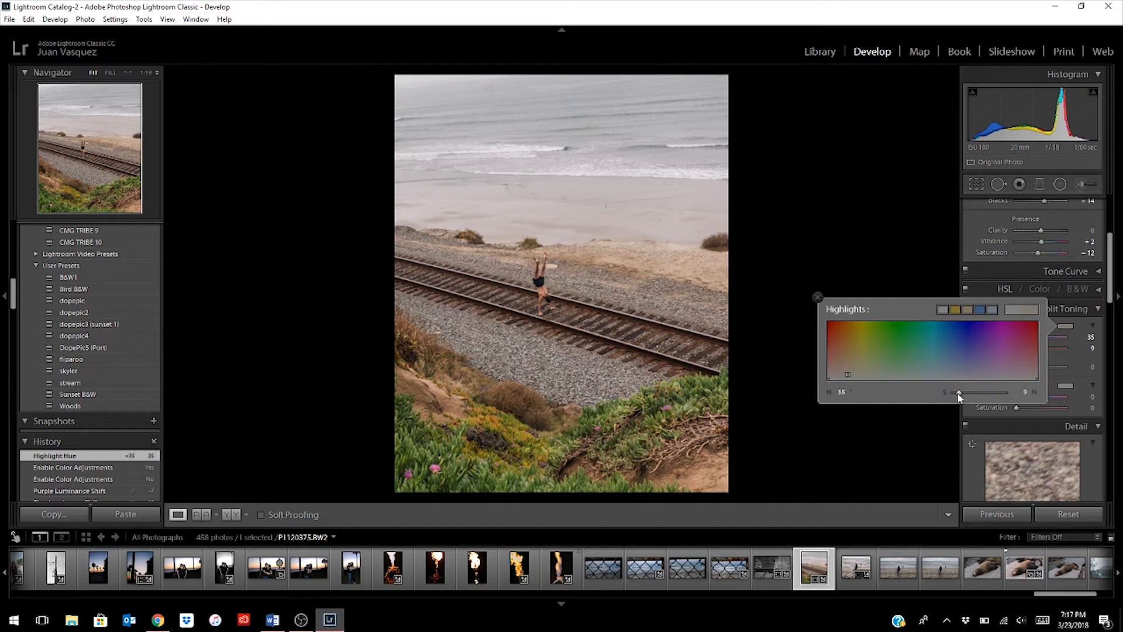
drag(958, 396, 956, 396)
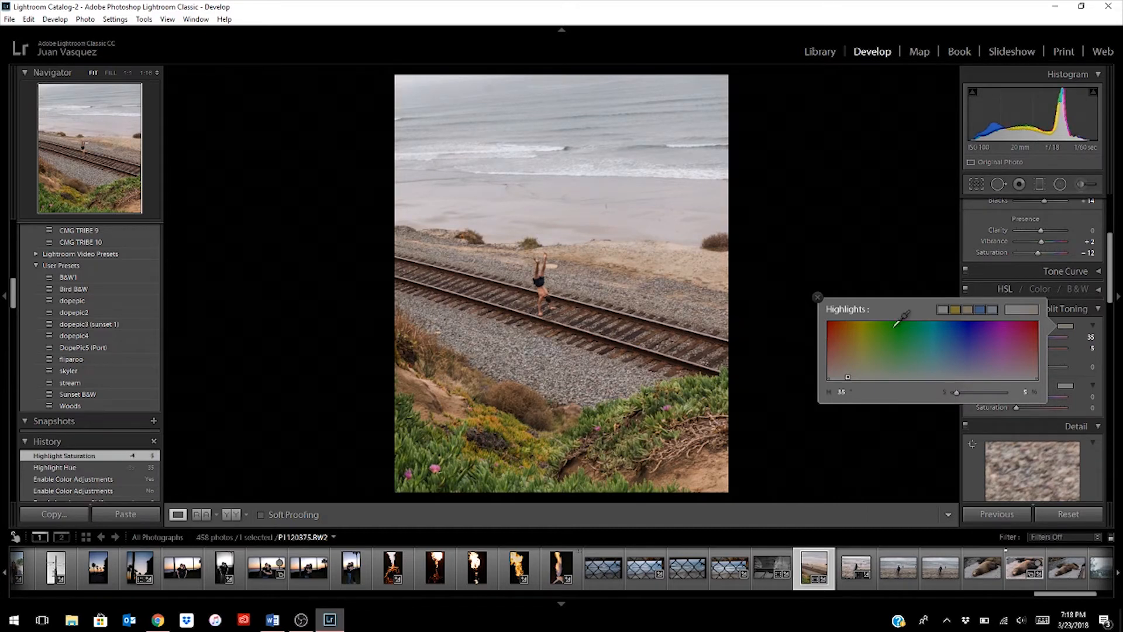
click(818, 298)
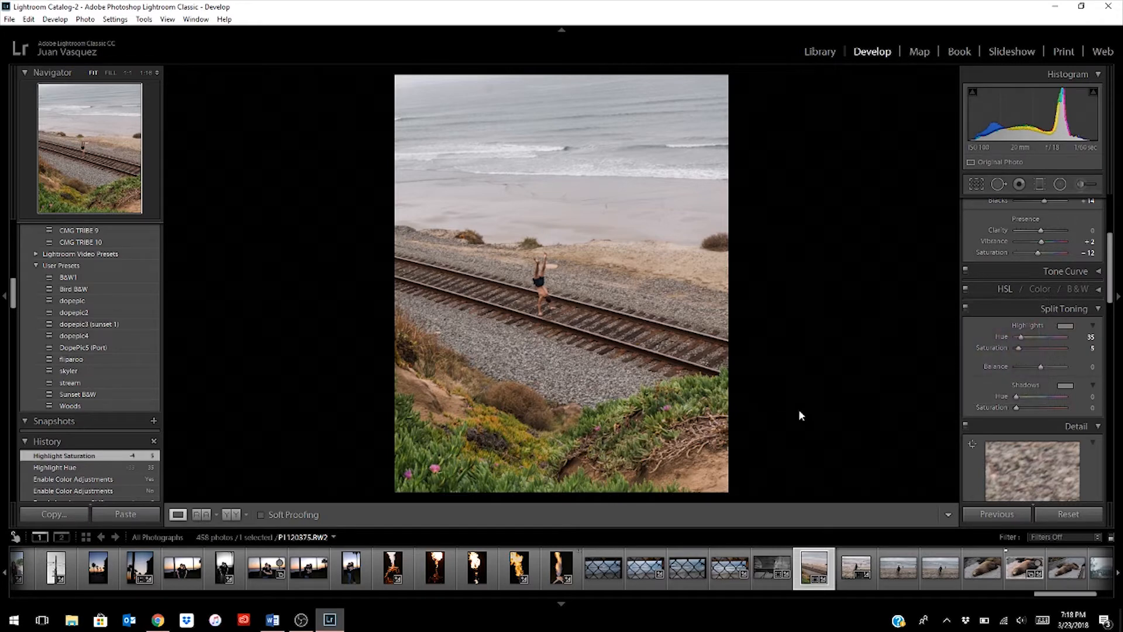
- Tint the split toning shadows with hue 215 at saturation 5
click(1065, 385)
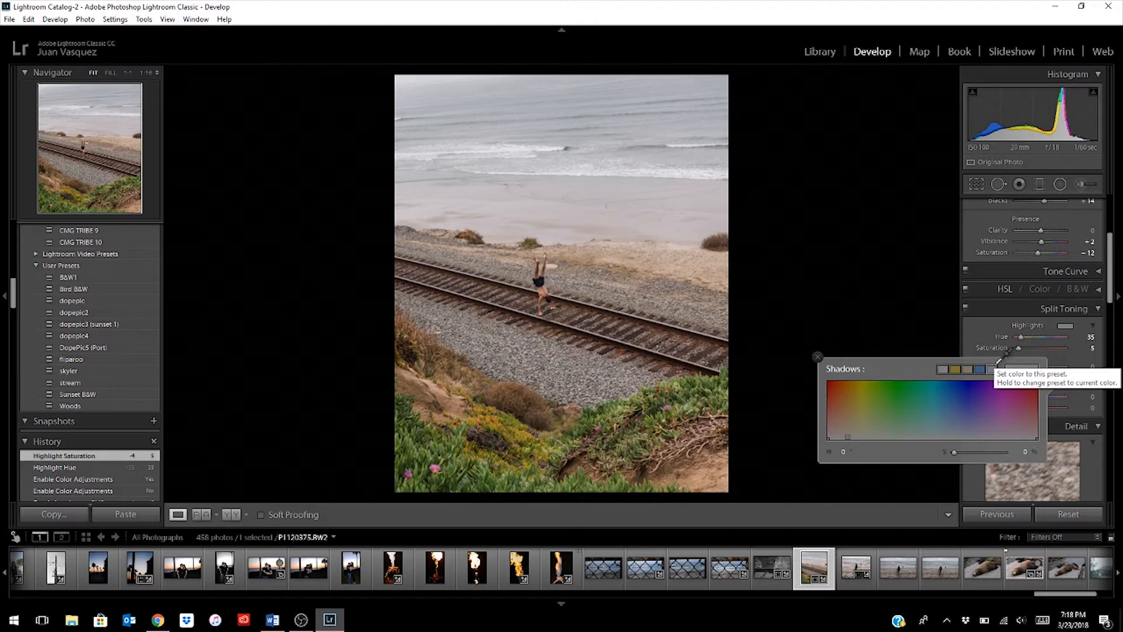
click(996, 364)
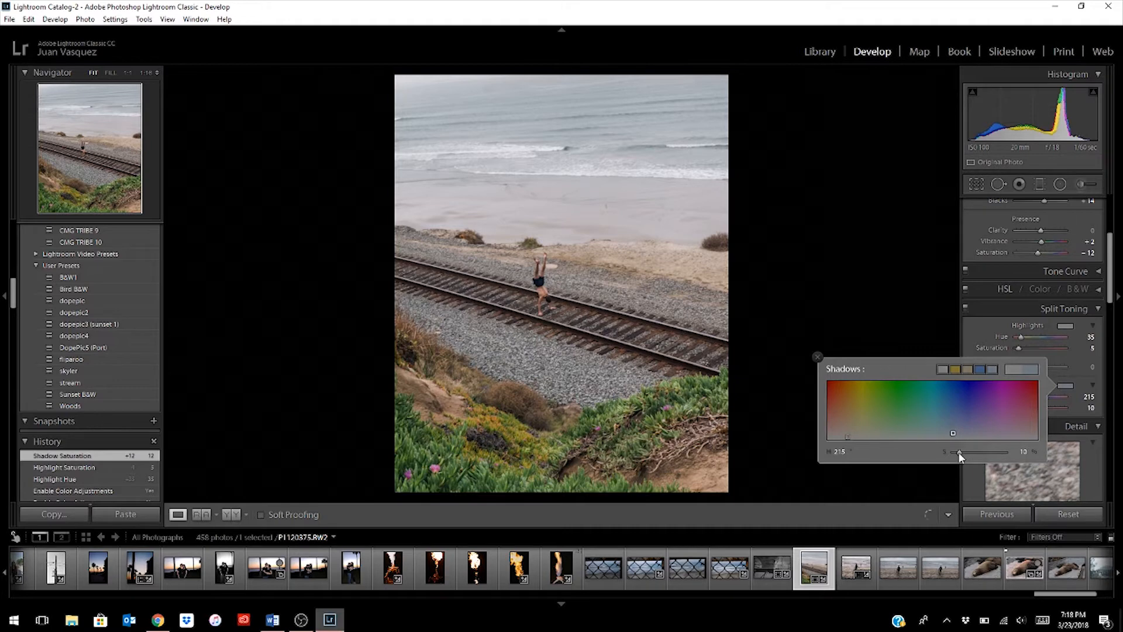
drag(958, 457, 958, 457)
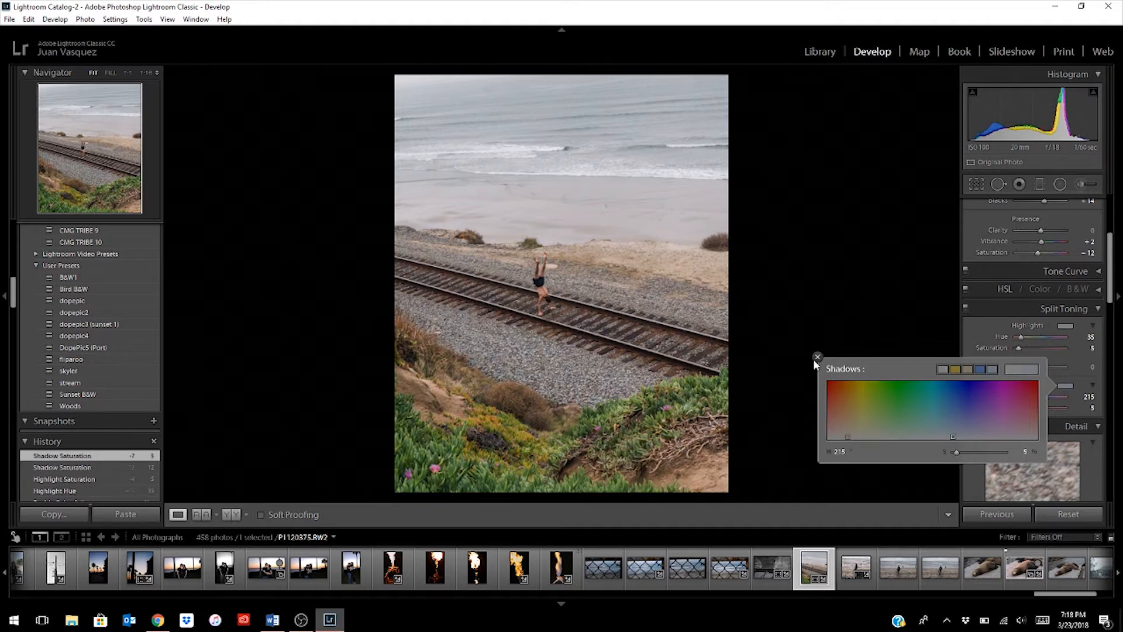
click(817, 358)
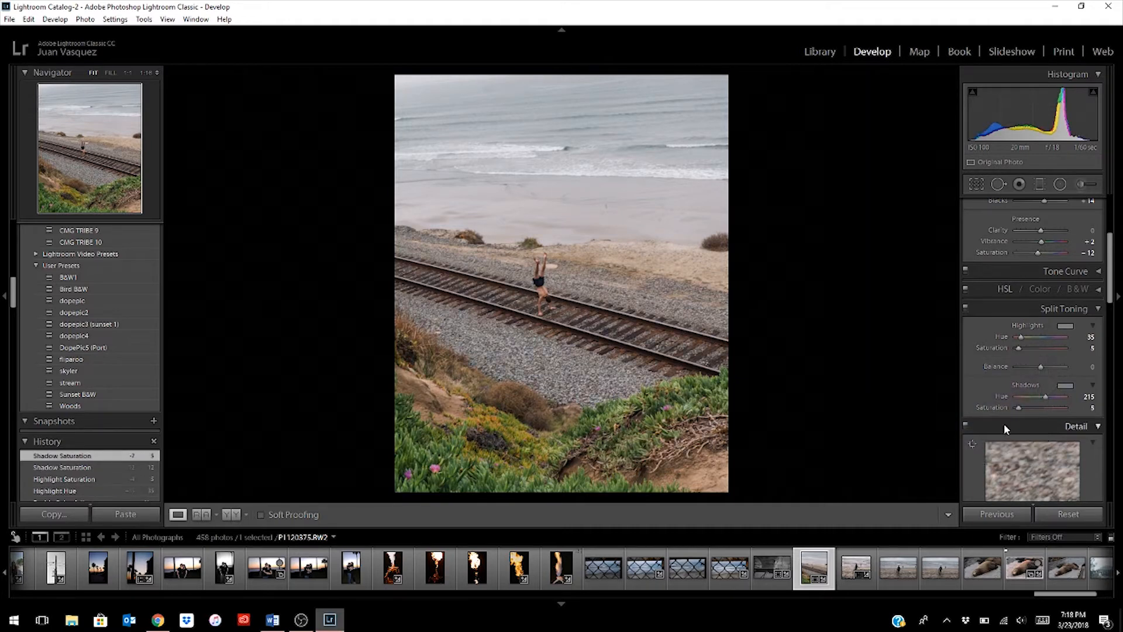
scroll(1004, 375, down, 3)
click(1096, 232)
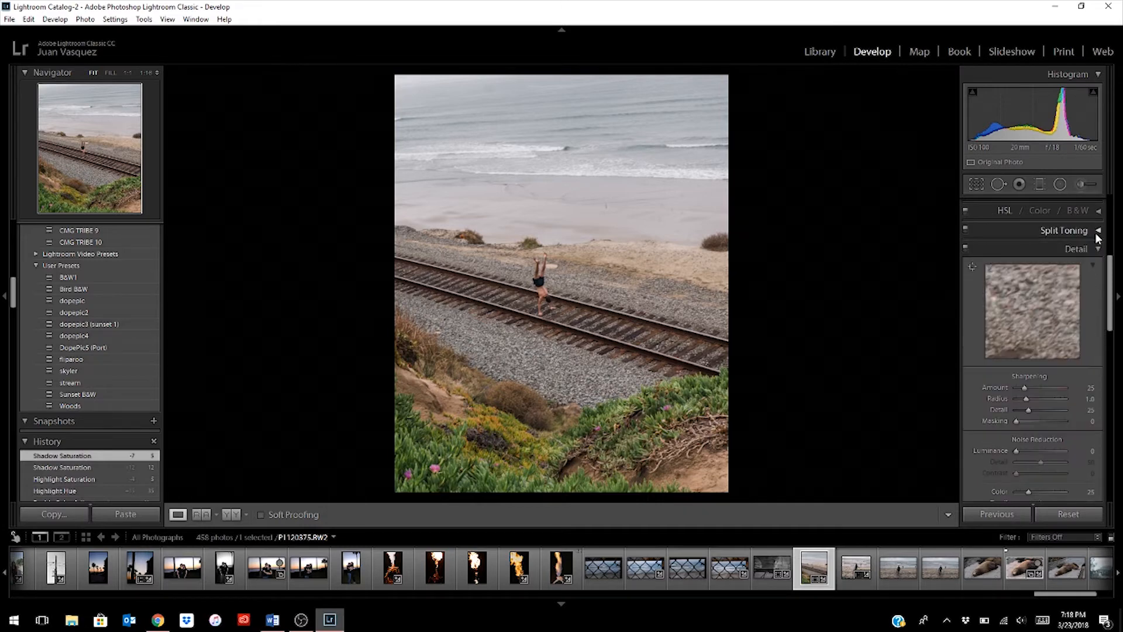
- Set the sharpening amount to 32 with masking 38, and the luminance noise reduction to 15
scroll(1066, 307, down, 2)
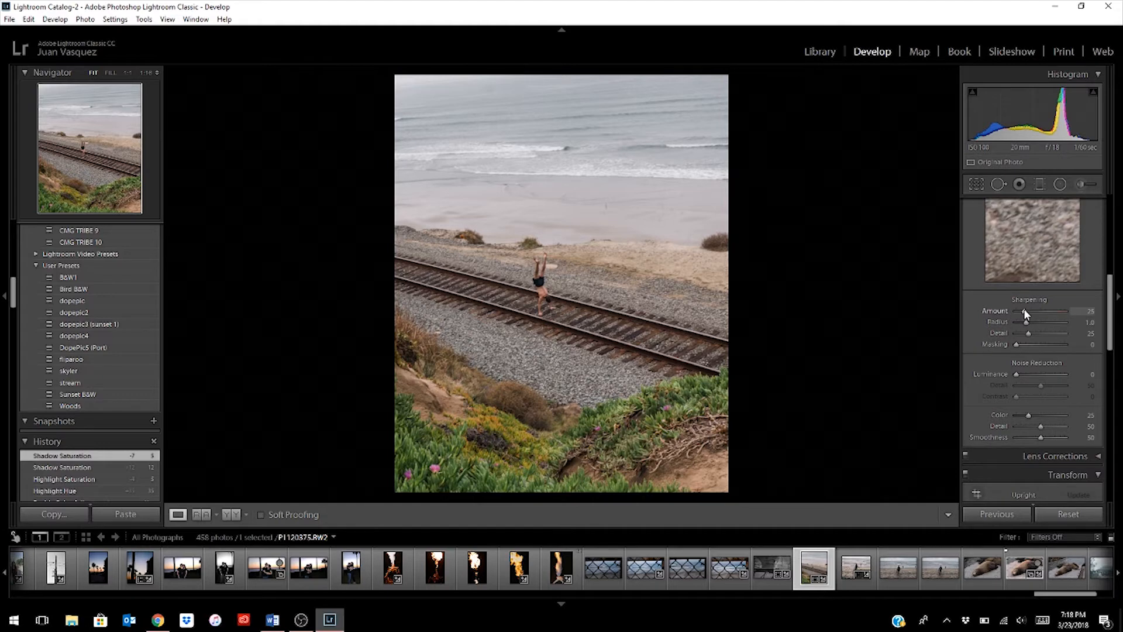
drag(1026, 310, 1028, 311)
drag(1016, 345, 1033, 346)
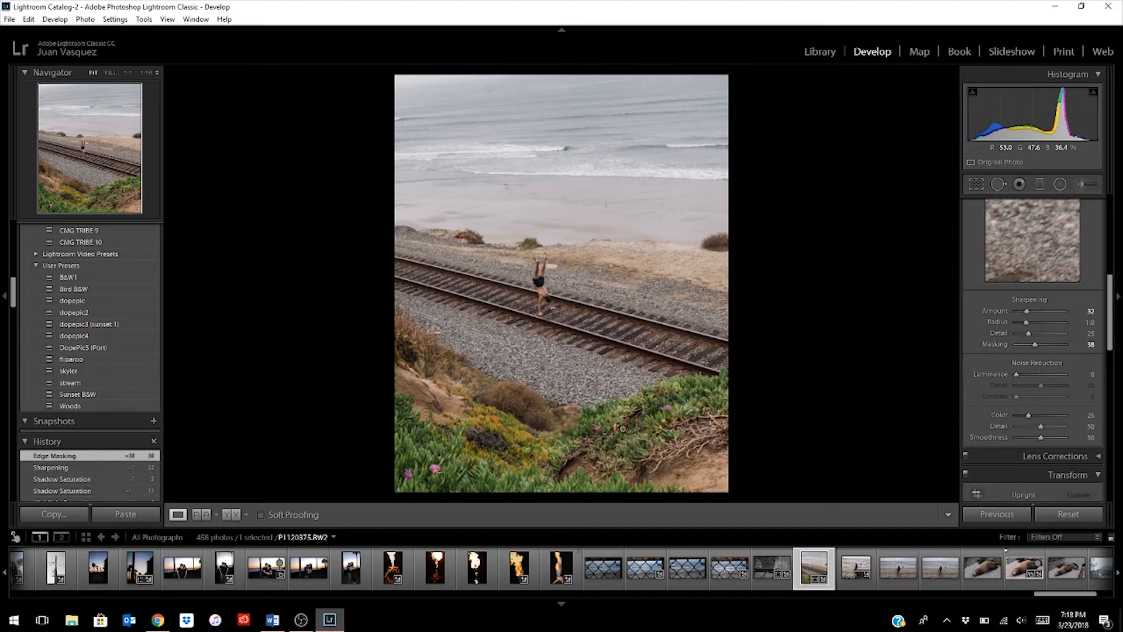
drag(1017, 374, 1022, 374)
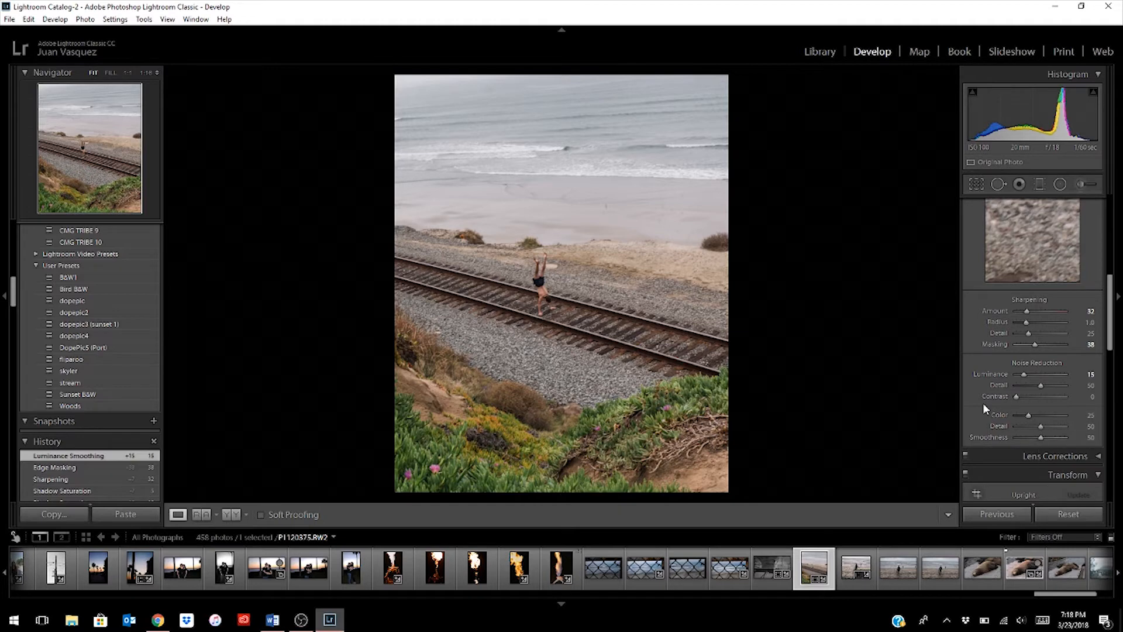
scroll(988, 408, down, 2)
click(1096, 381)
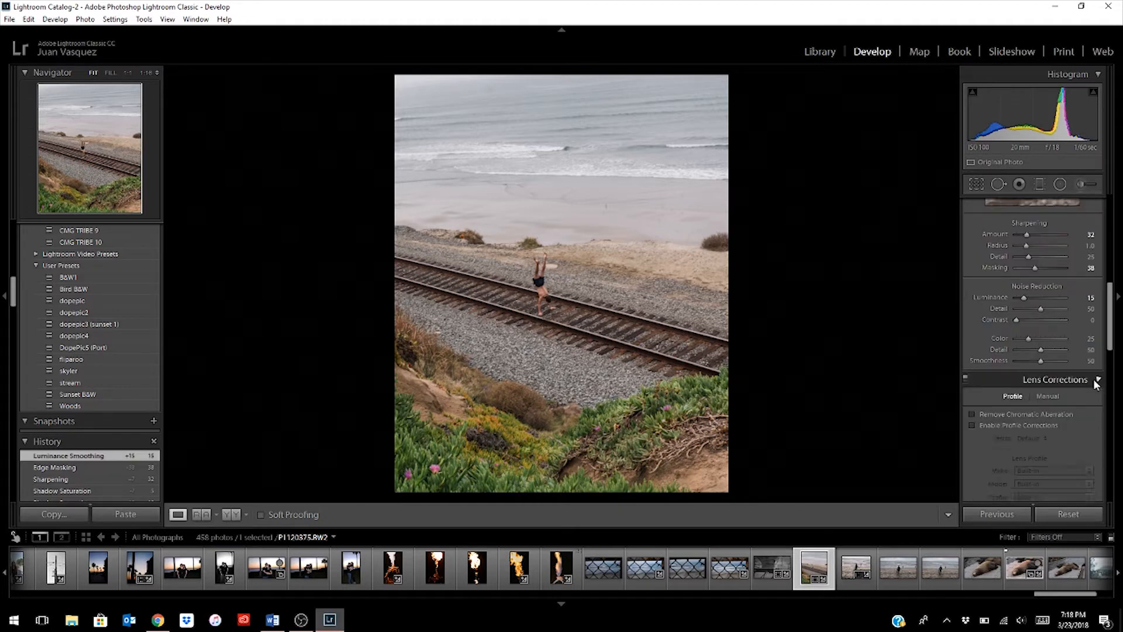
scroll(1028, 322, down, 2)
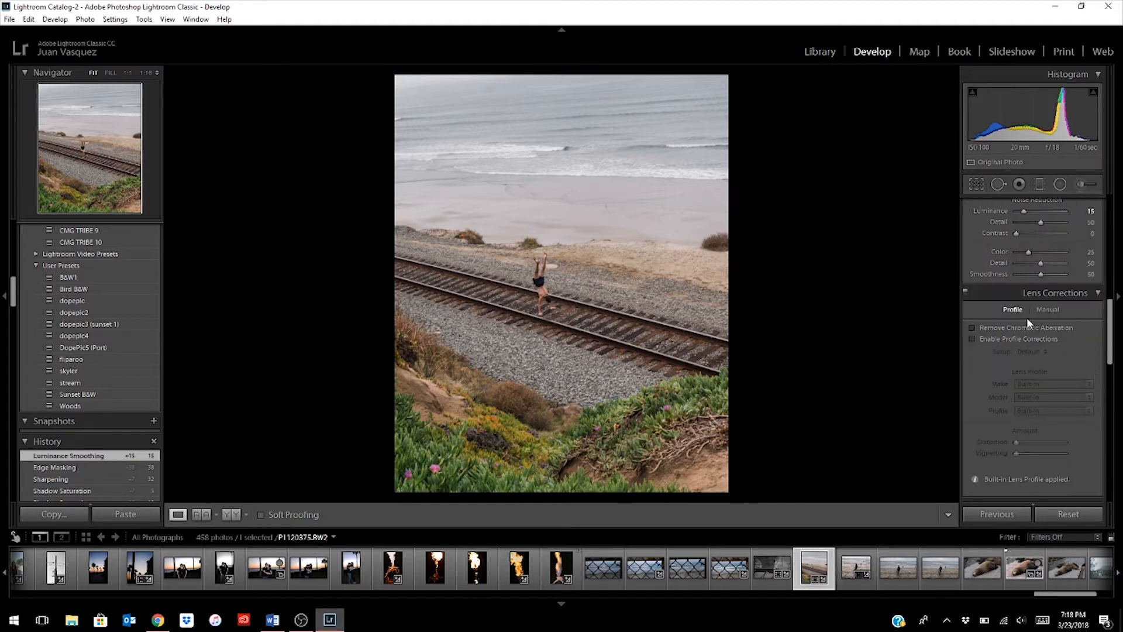
click(1096, 293)
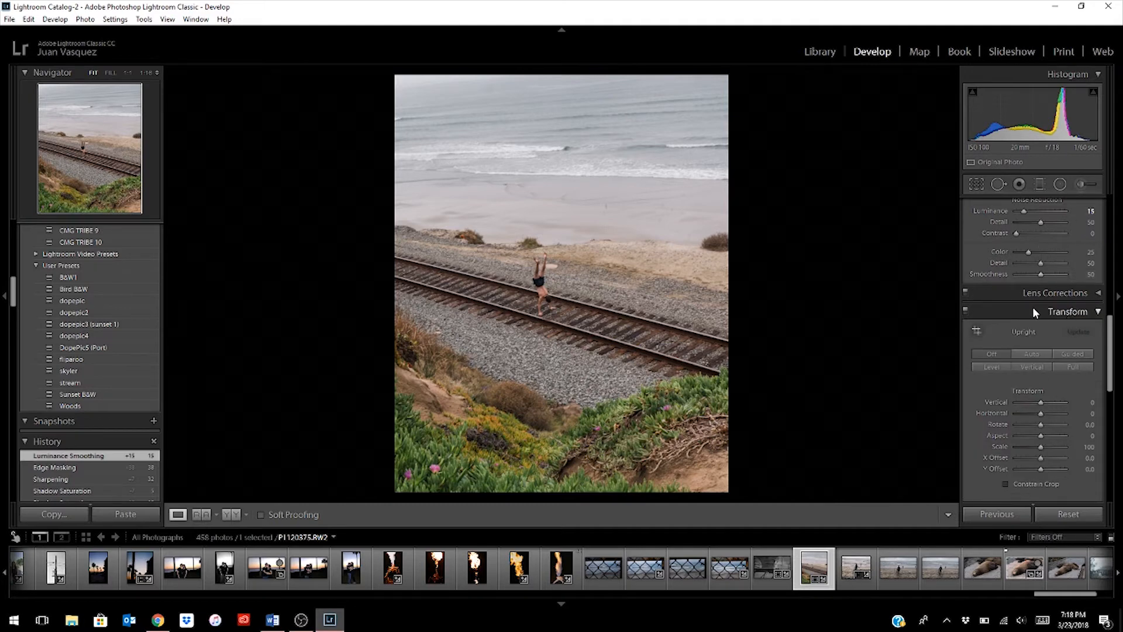
- Apply the Auto Upright perspective correction, comparing the photo with Upright off and on
scroll(1056, 334, down, 2)
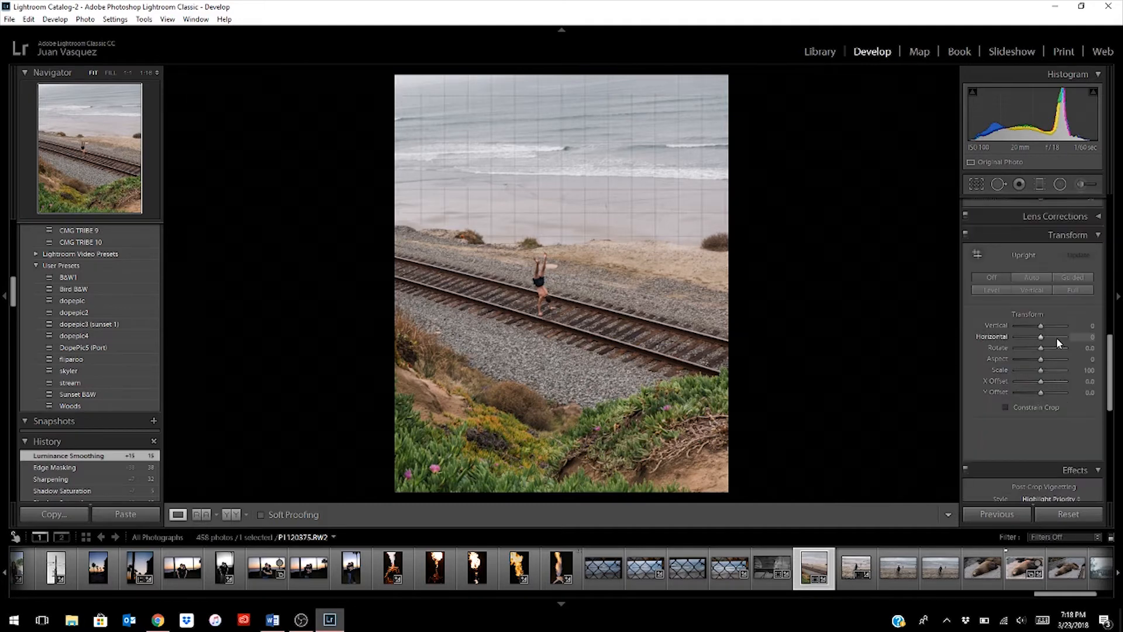
click(1031, 278)
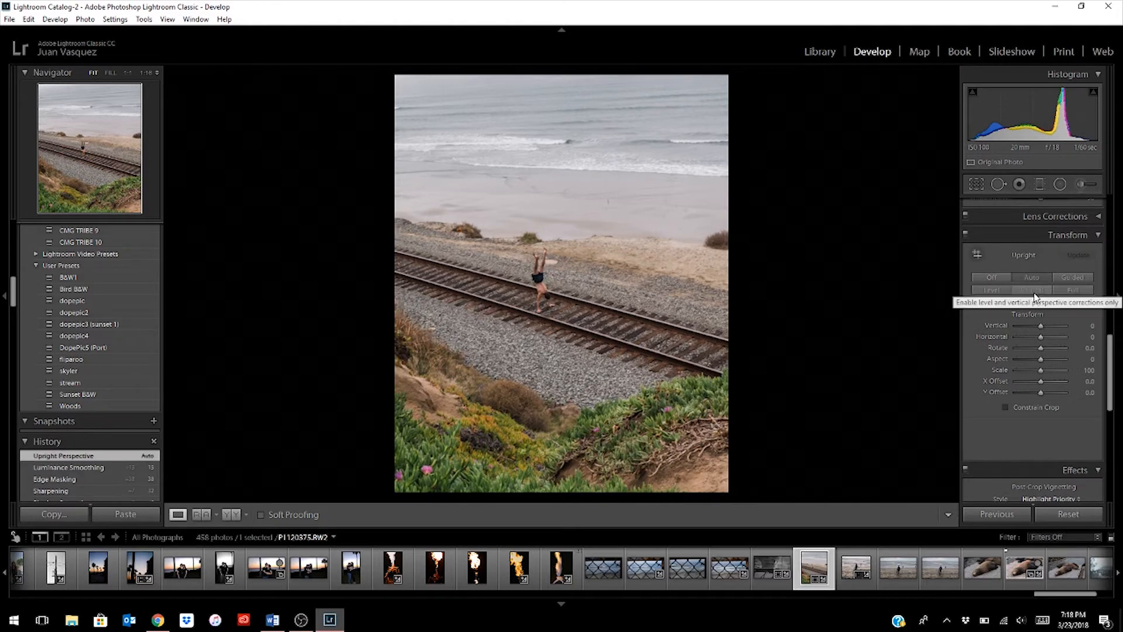
click(1002, 276)
click(1025, 277)
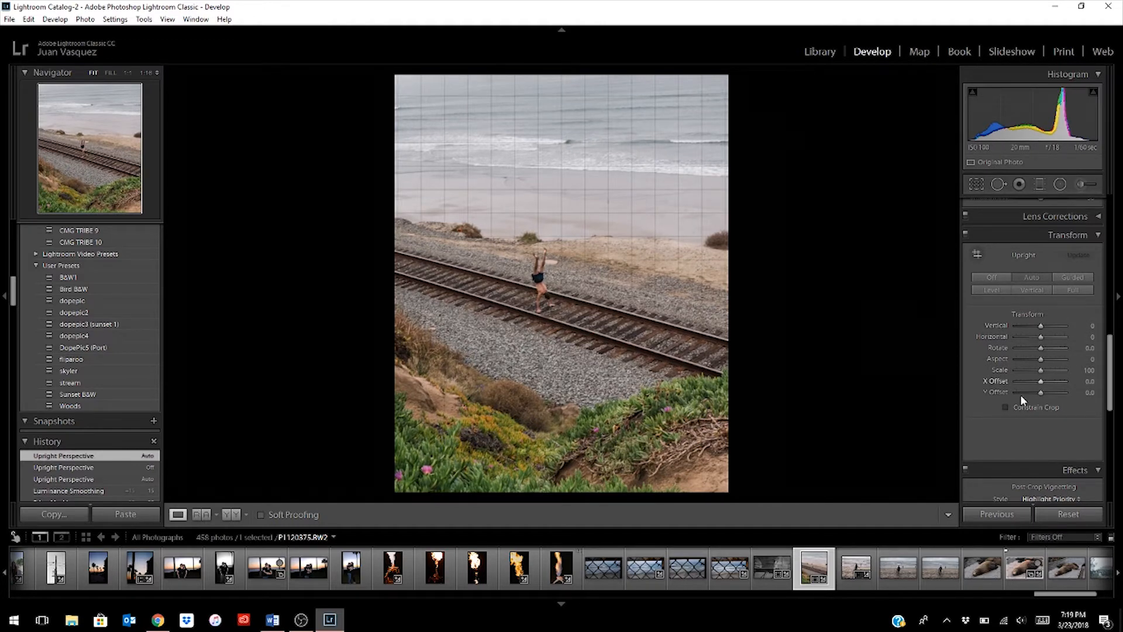
click(1080, 238)
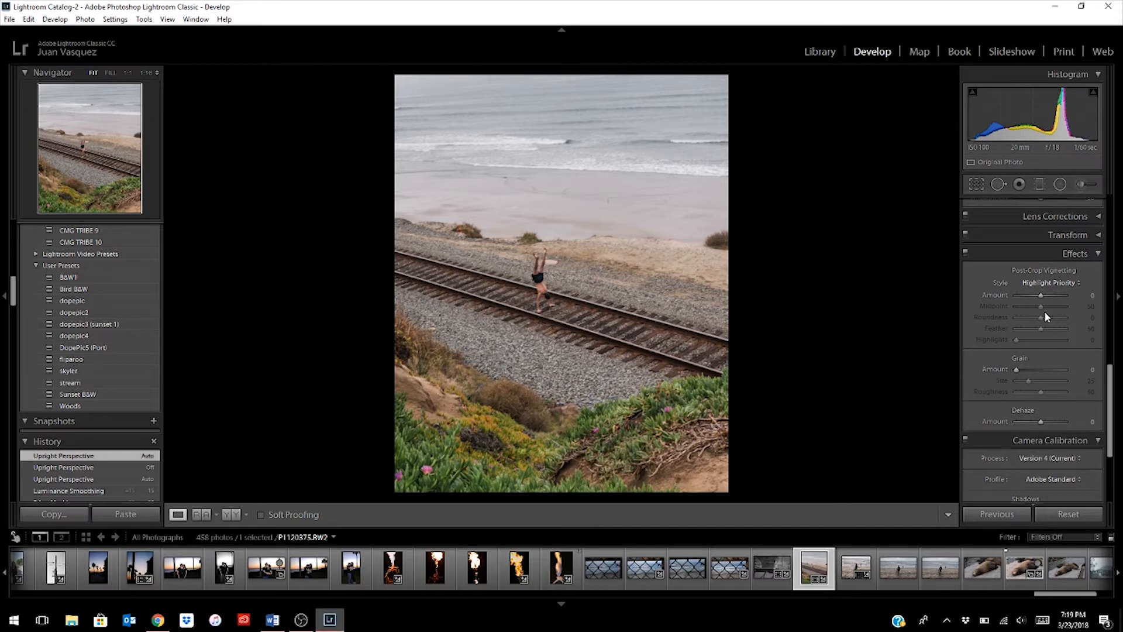
- Add a post-crop vignette of amount -7 and film grain with amount 20, size 13 and roughness 54
drag(1041, 295, 1038, 294)
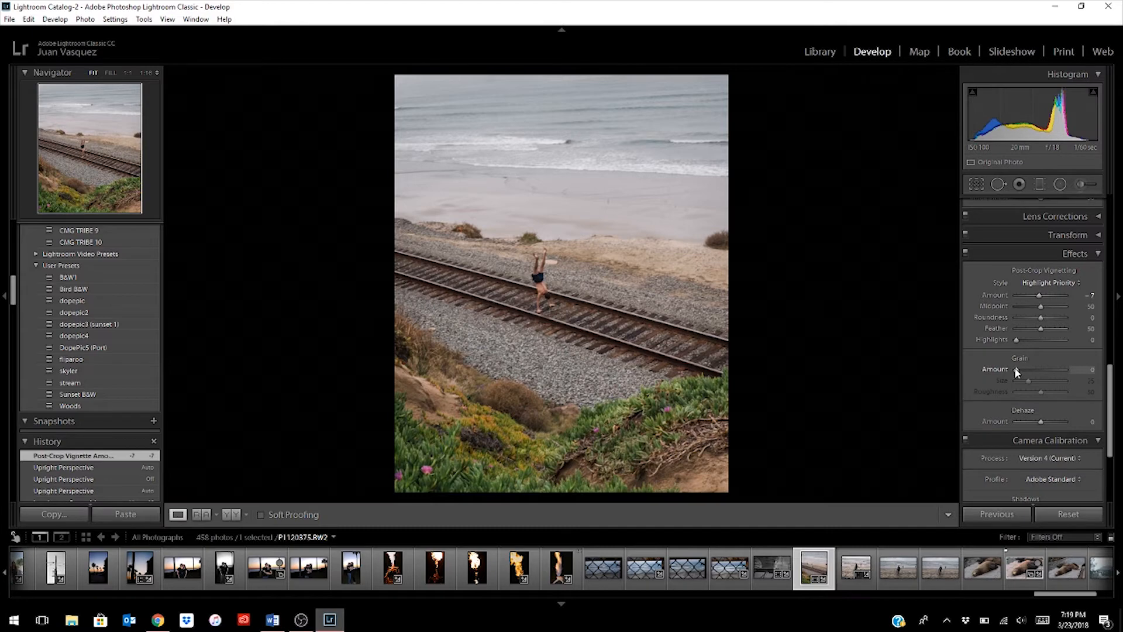
drag(1017, 371, 1023, 375)
drag(1026, 371, 1026, 371)
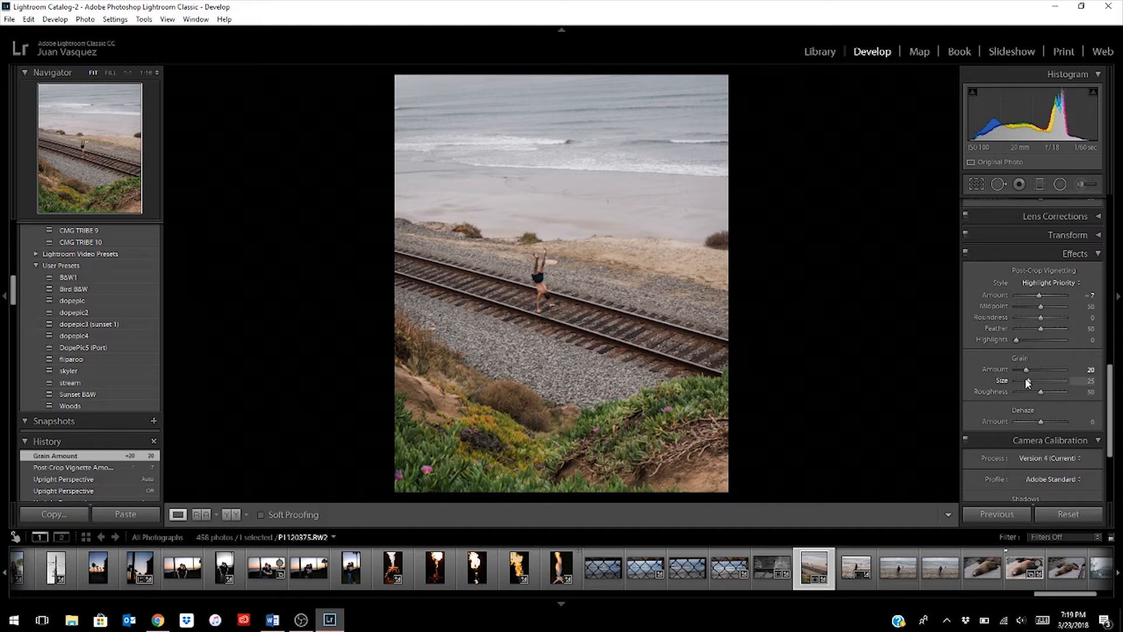
drag(1026, 379, 1027, 383)
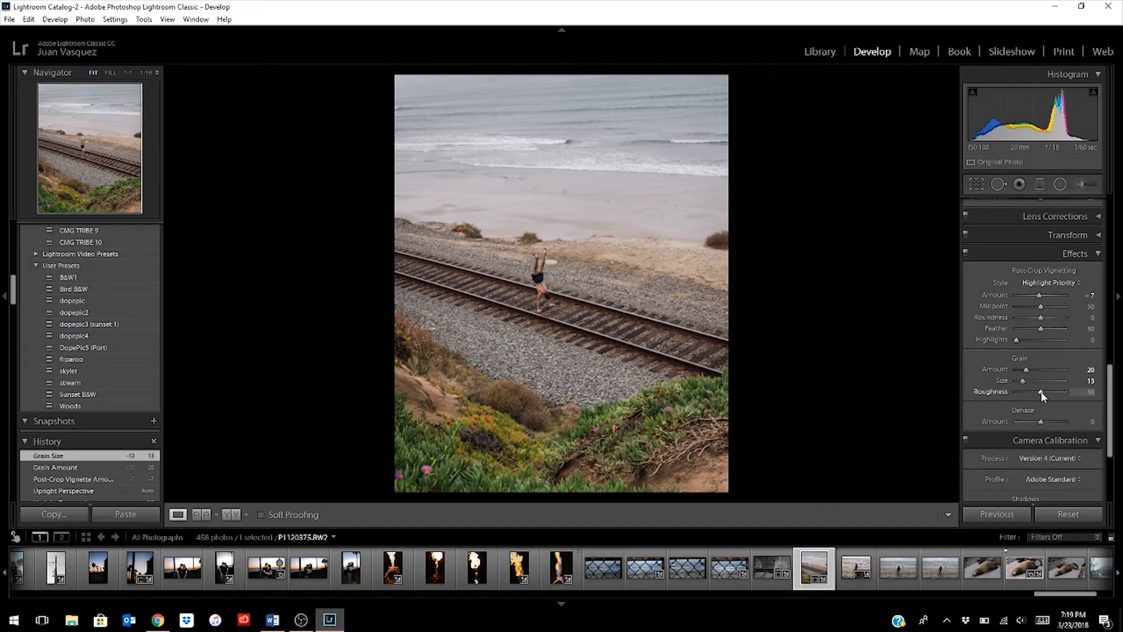
drag(1043, 392, 1042, 392)
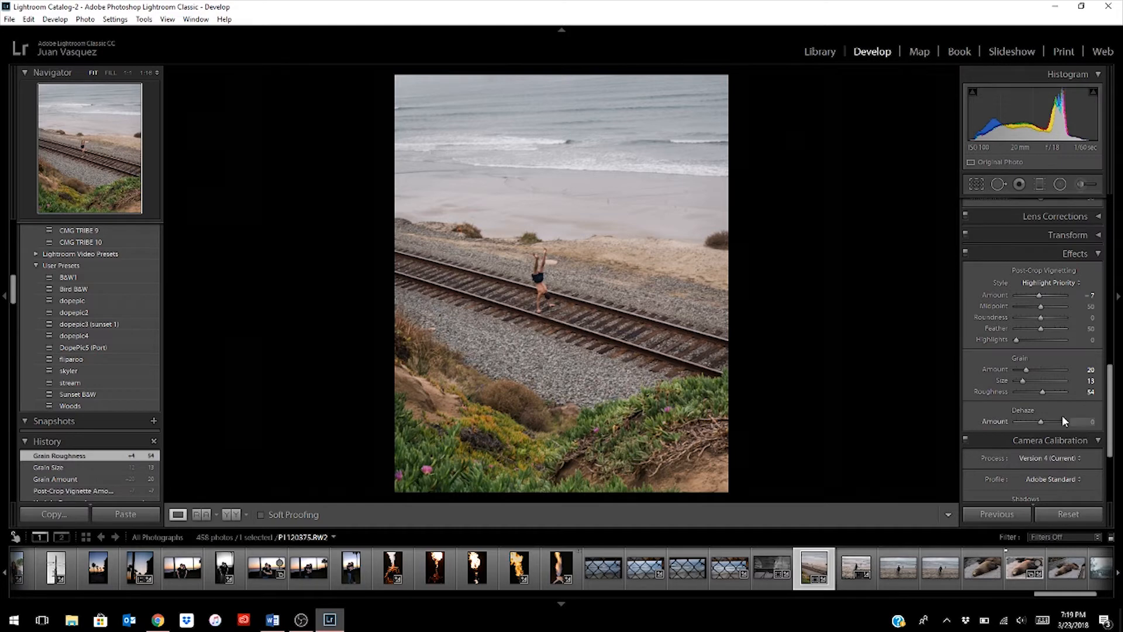
- Try different Dehaze strengths, settle on +24, and compare the photo with the effects off and on
drag(1045, 423, 955, 413)
mouse_move(1035, 426)
mouse_down()
mouse_move(1102, 426)
mouse_move(1046, 424)
mouse_up()
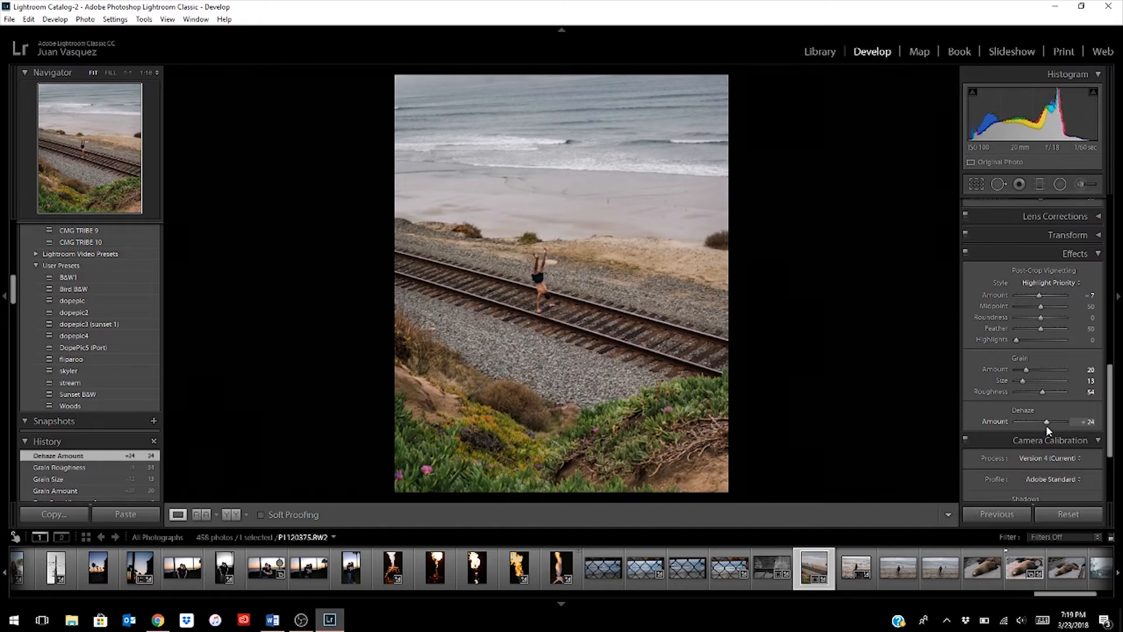
scroll(1002, 411, down, 2)
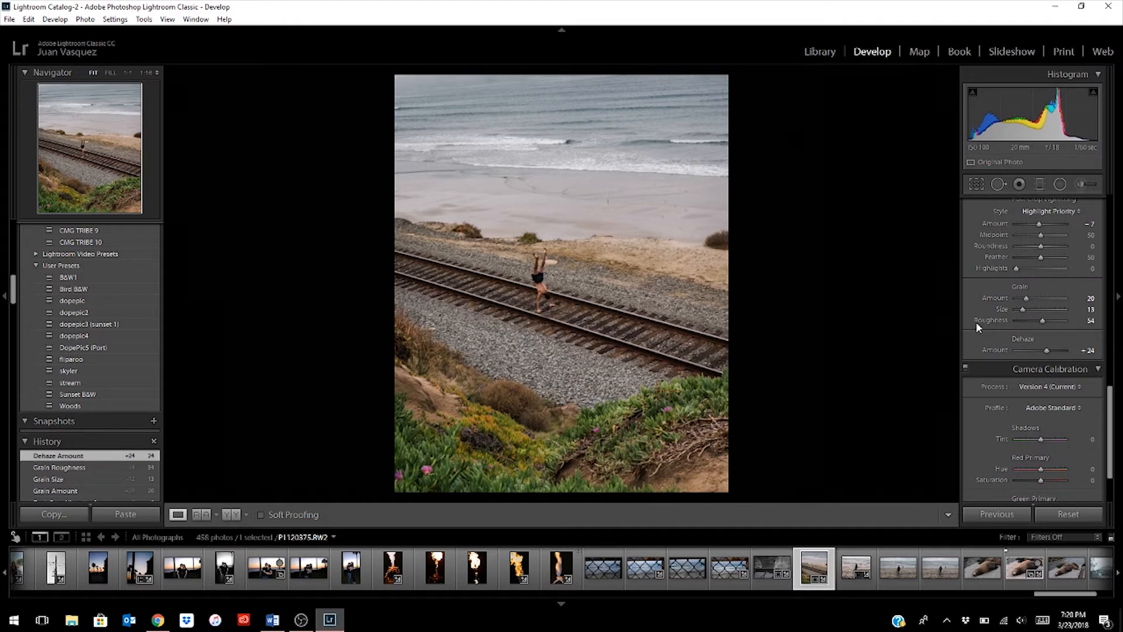
scroll(976, 321, up, 2)
click(968, 255)
click(967, 252)
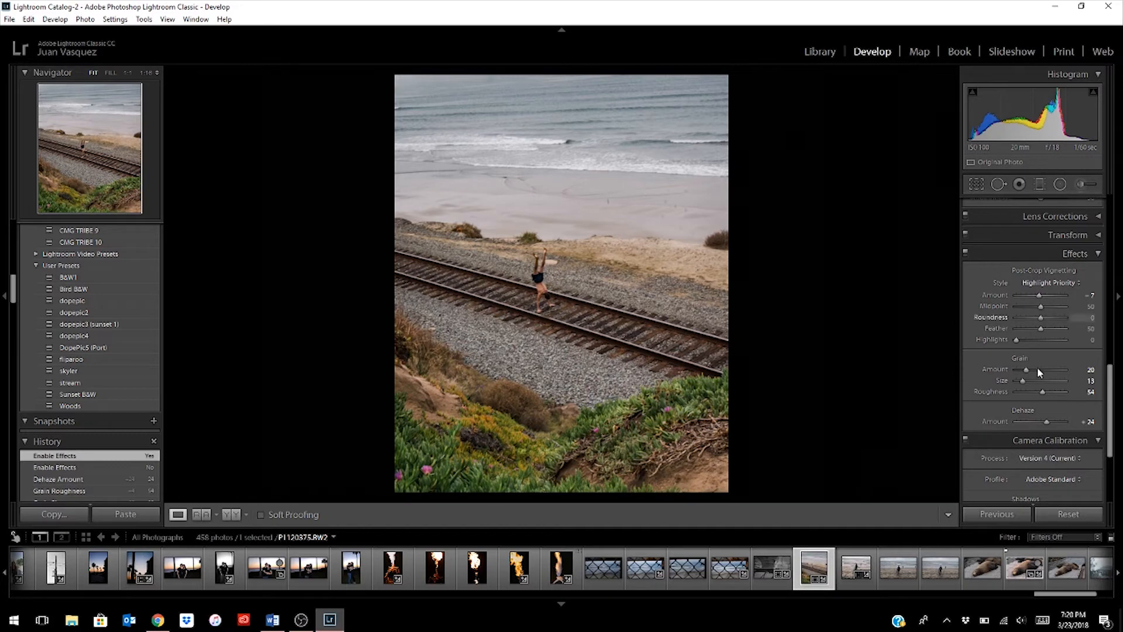
- Compare the photo once more with the Effects adjustments switched off and on
click(967, 253)
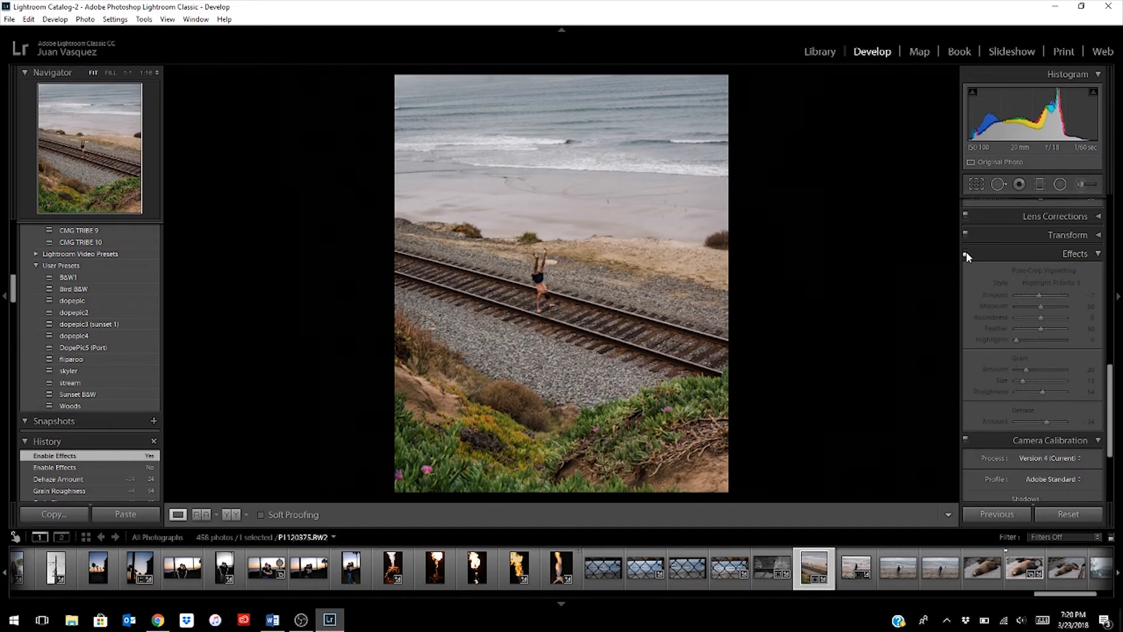
click(967, 252)
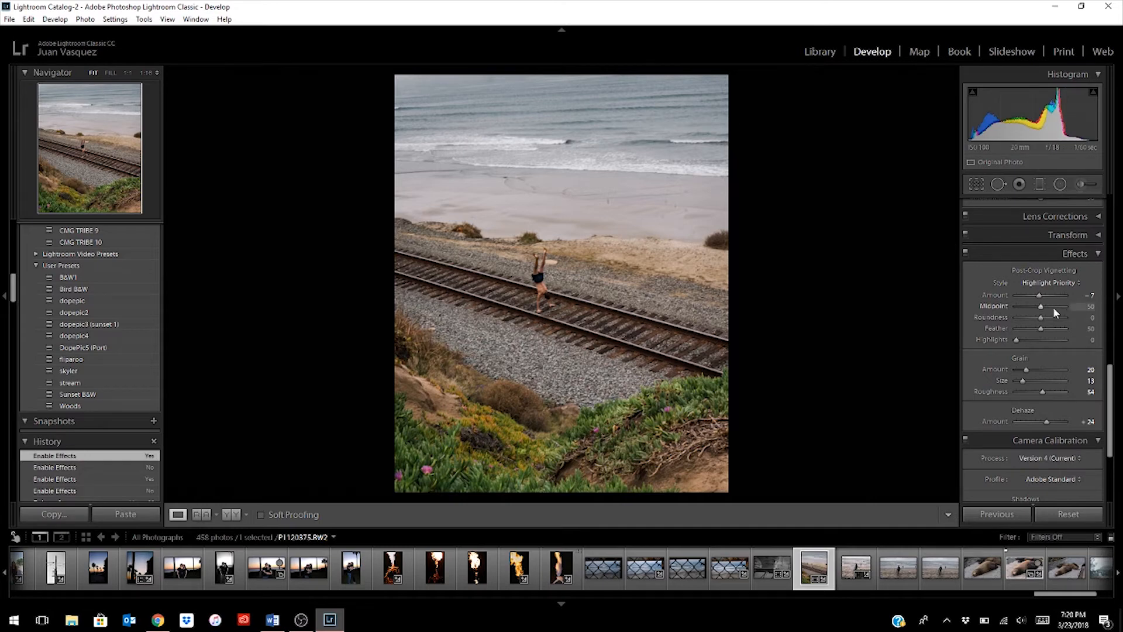
- In Camera Calibration, set the Red Primary hue to +12 and its saturation to +14
scroll(1007, 365, down, 4)
scroll(1002, 395, down, 1)
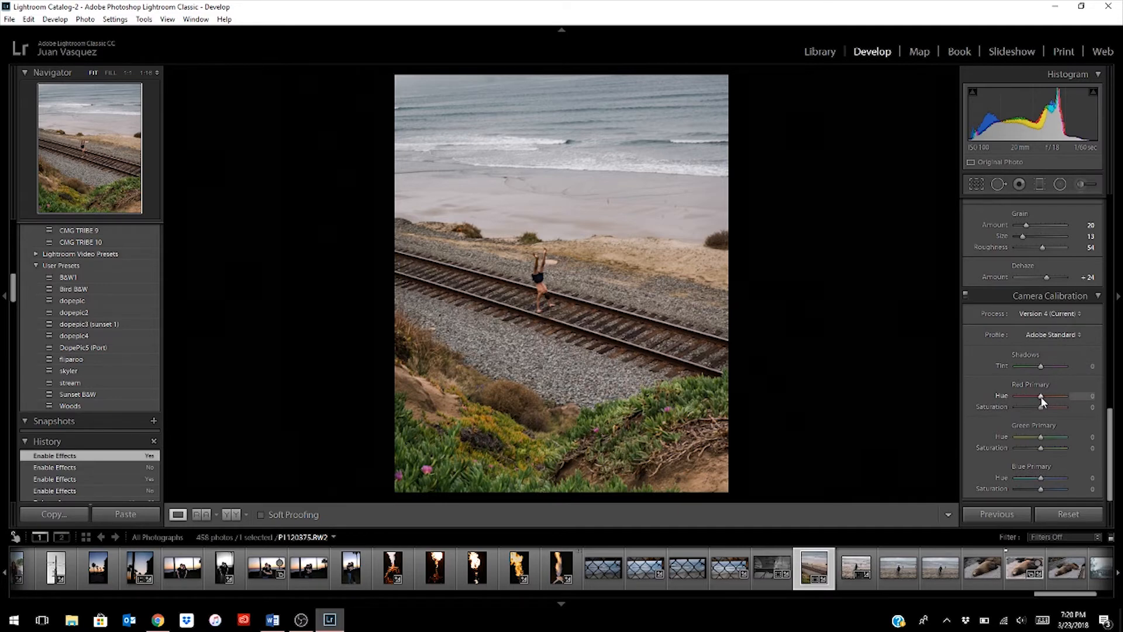
drag(1041, 398, 1045, 399)
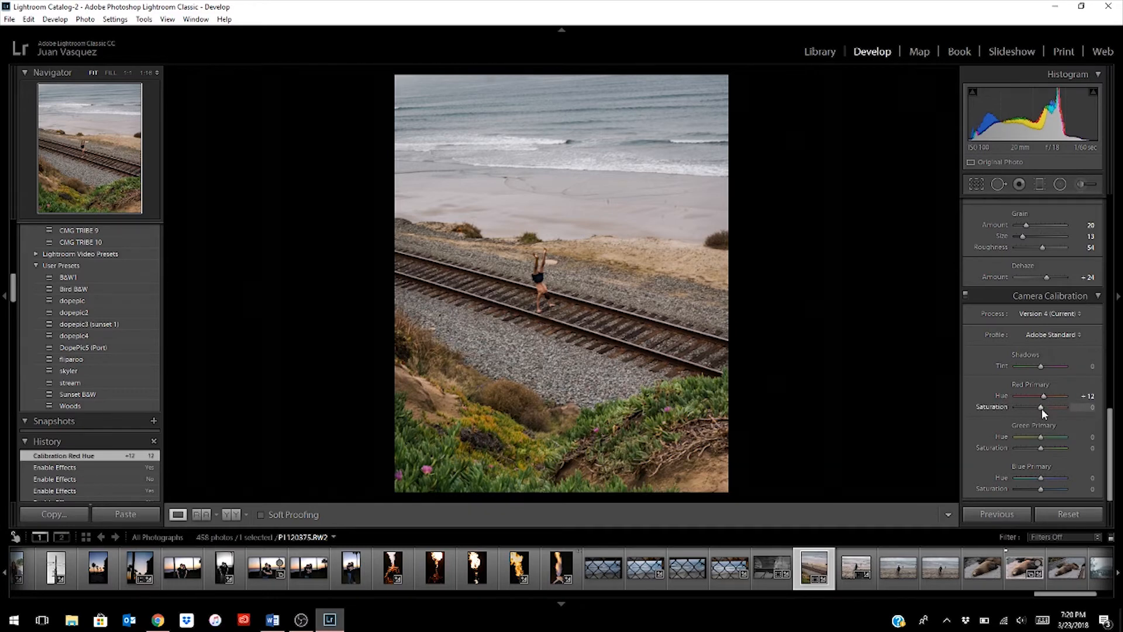
drag(1043, 409, 1045, 408)
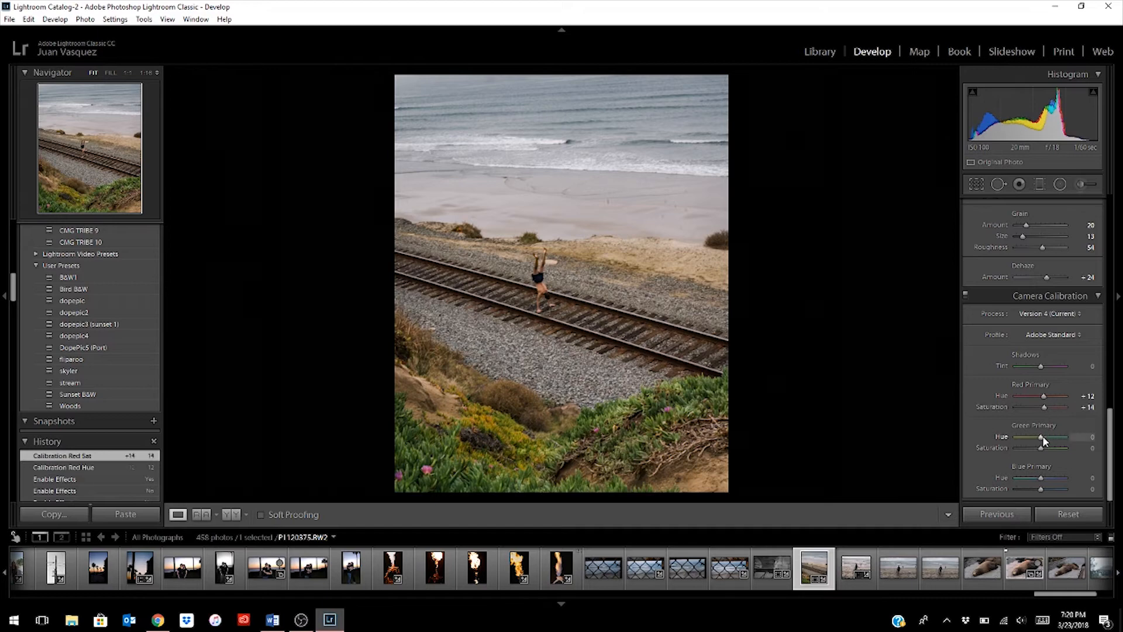
- Set the Green Primary hue to +14 with saturation -31, and the Blue Primary hue to +21 with saturation -31
drag(1043, 437, 1046, 436)
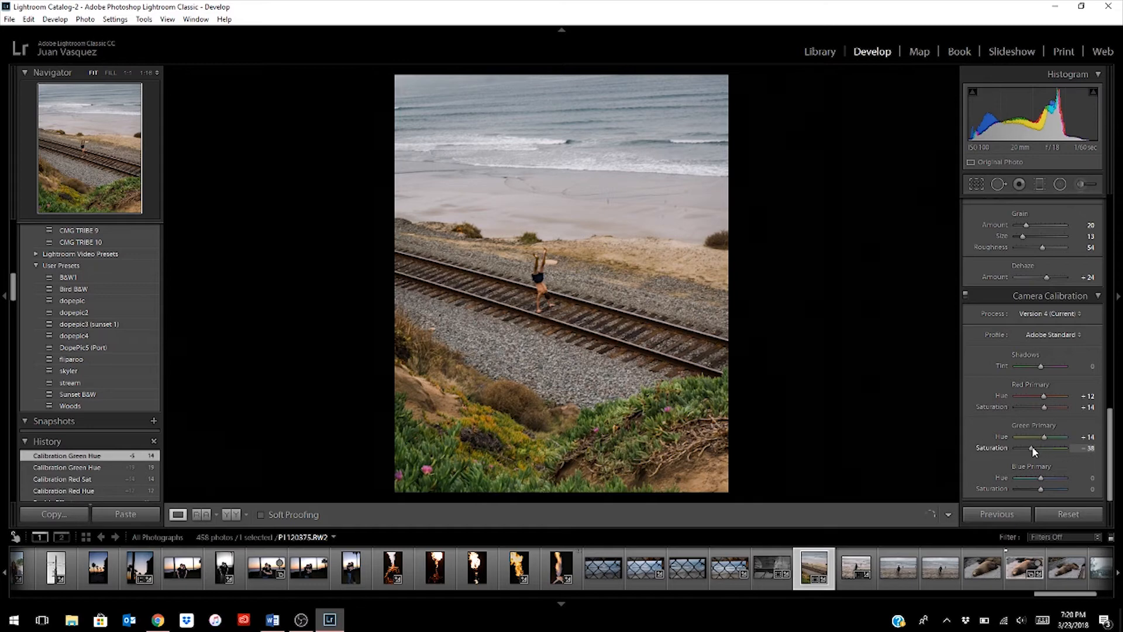
drag(1032, 447, 1034, 448)
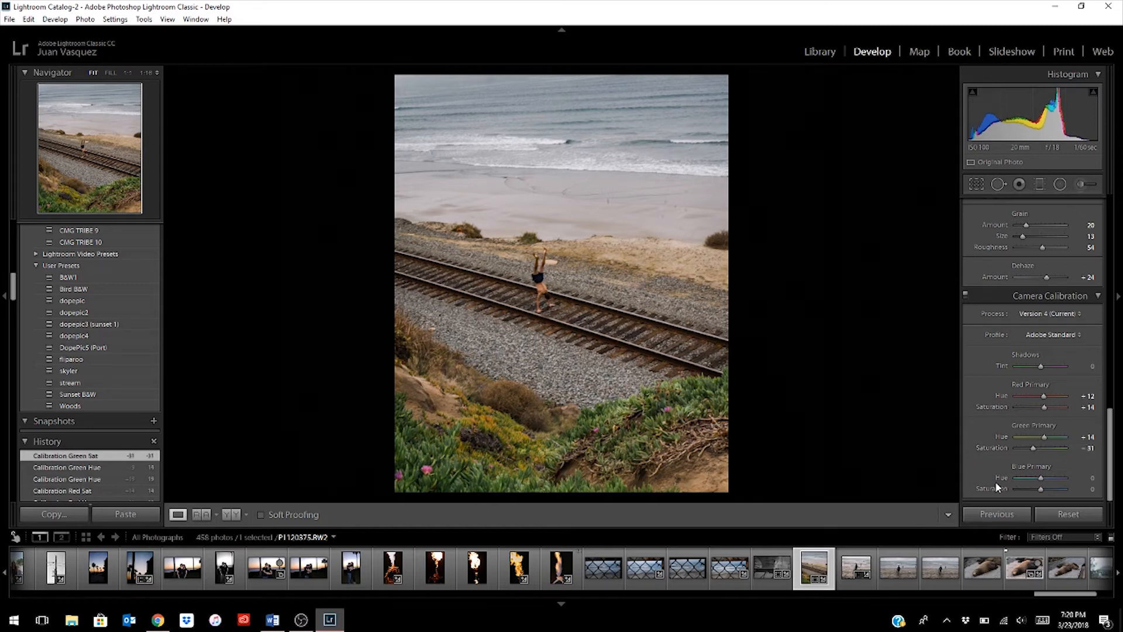
drag(1034, 473, 1043, 475)
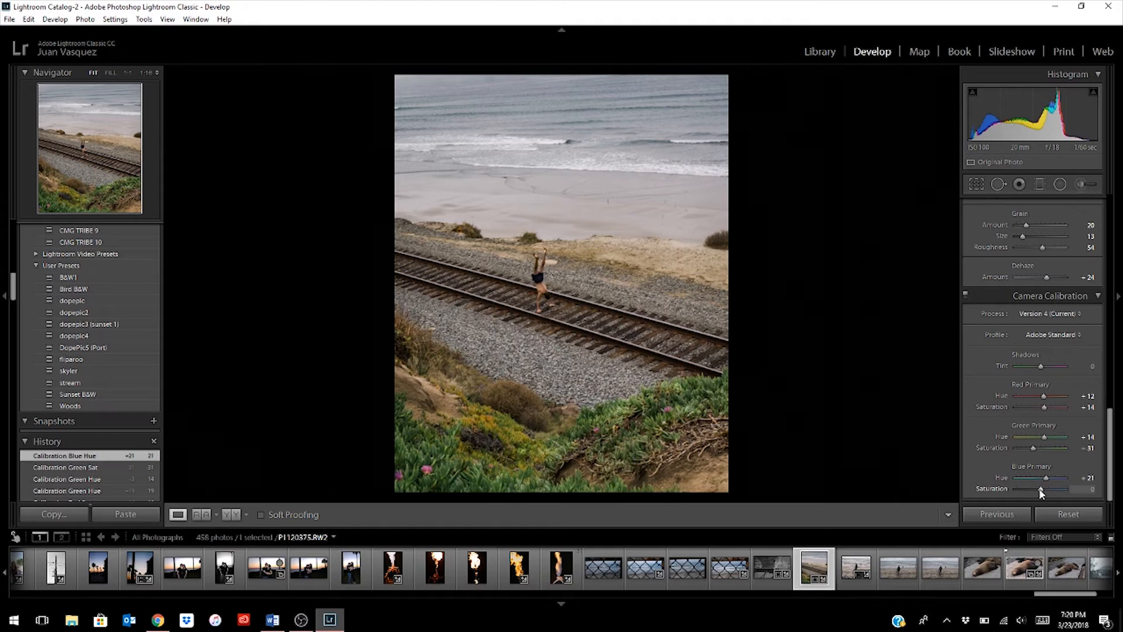
drag(1039, 489, 1032, 488)
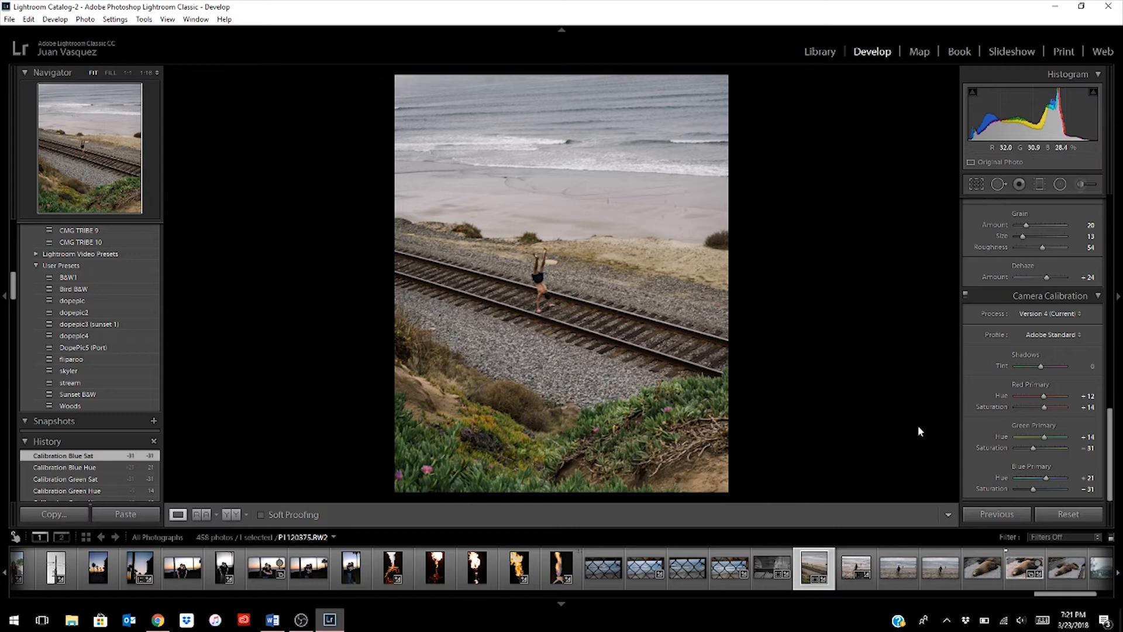
- Paint an Adjustment Brush mask over the ocean and upper beach with a size 20 brush and show the mask overlay
scroll(1012, 433, up, 3)
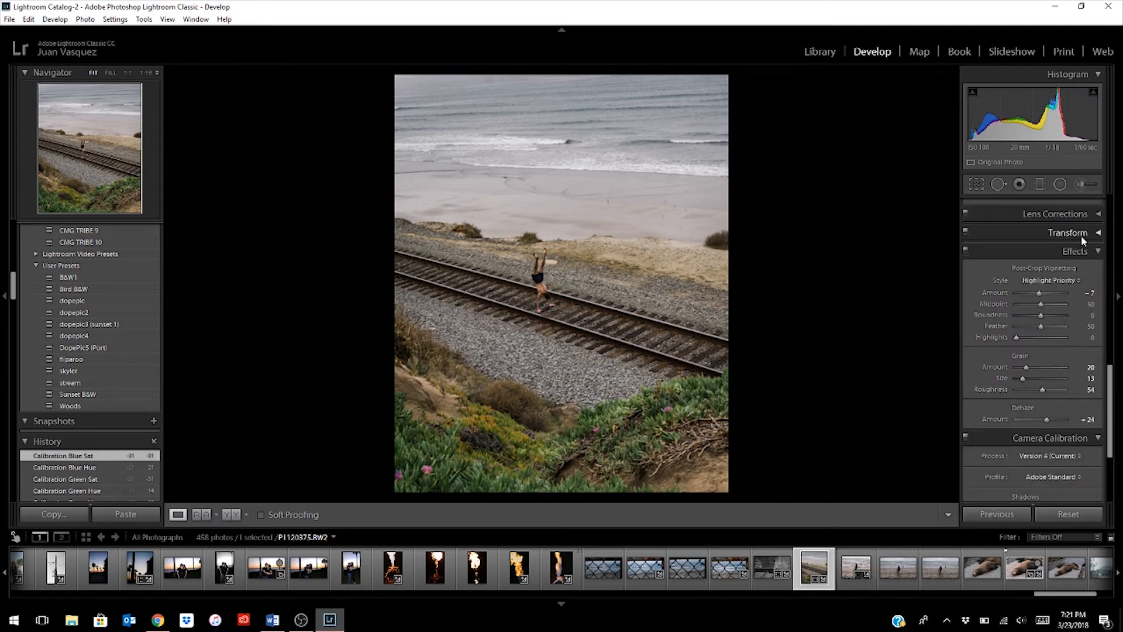
scroll(1081, 235, up, 6)
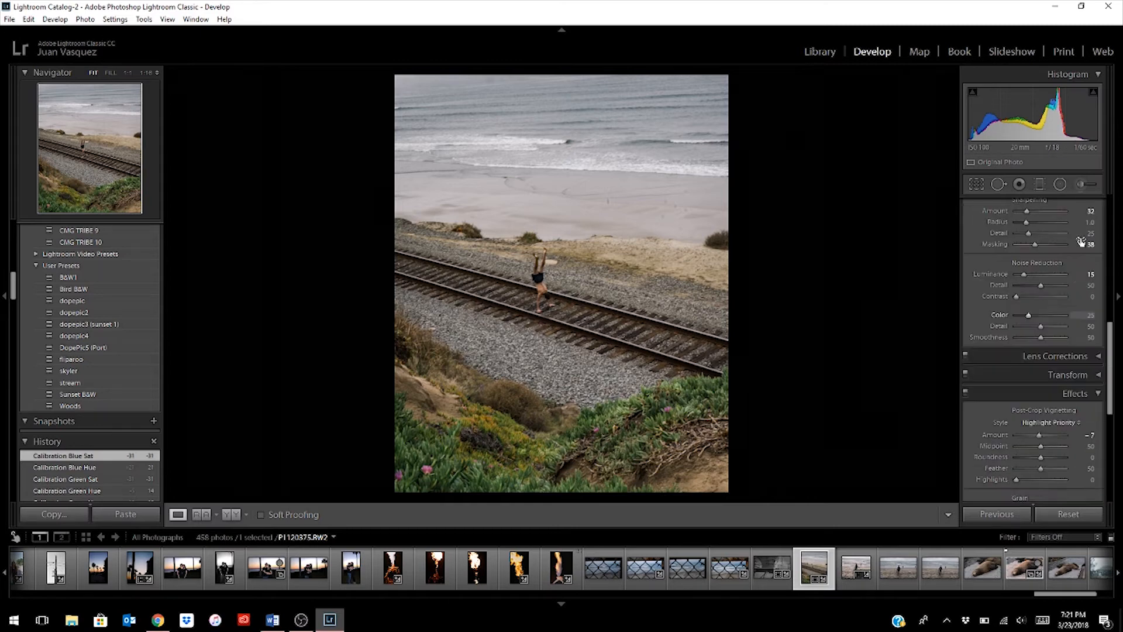
click(1088, 186)
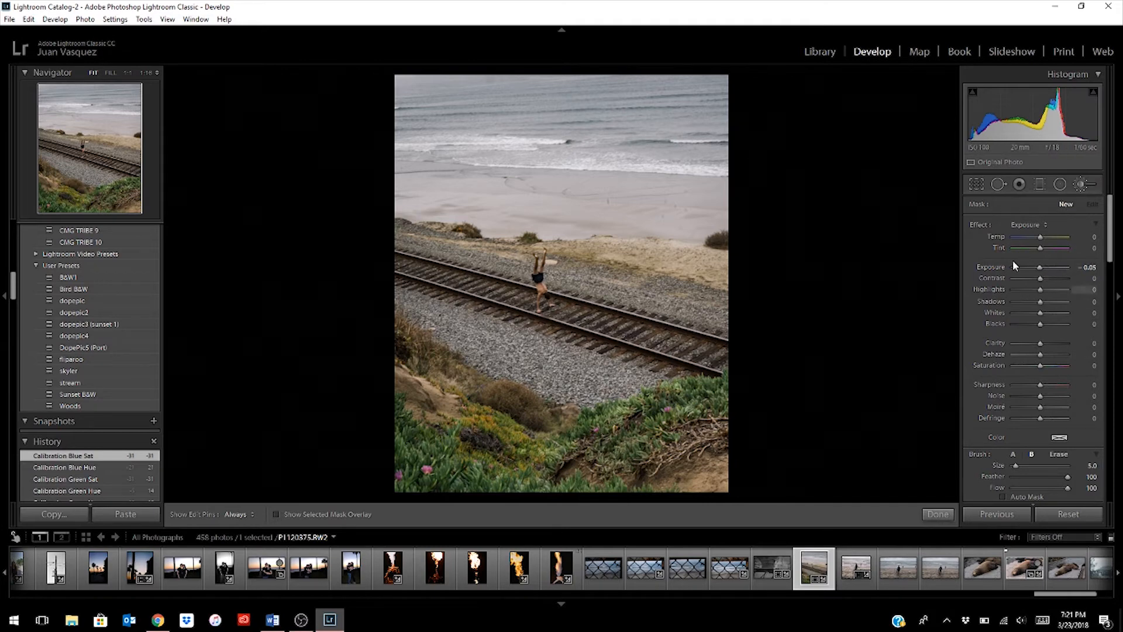
scroll(395, 106, up, 4)
scroll(463, 149, up, 10)
scroll(466, 153, up, 1)
key(h)
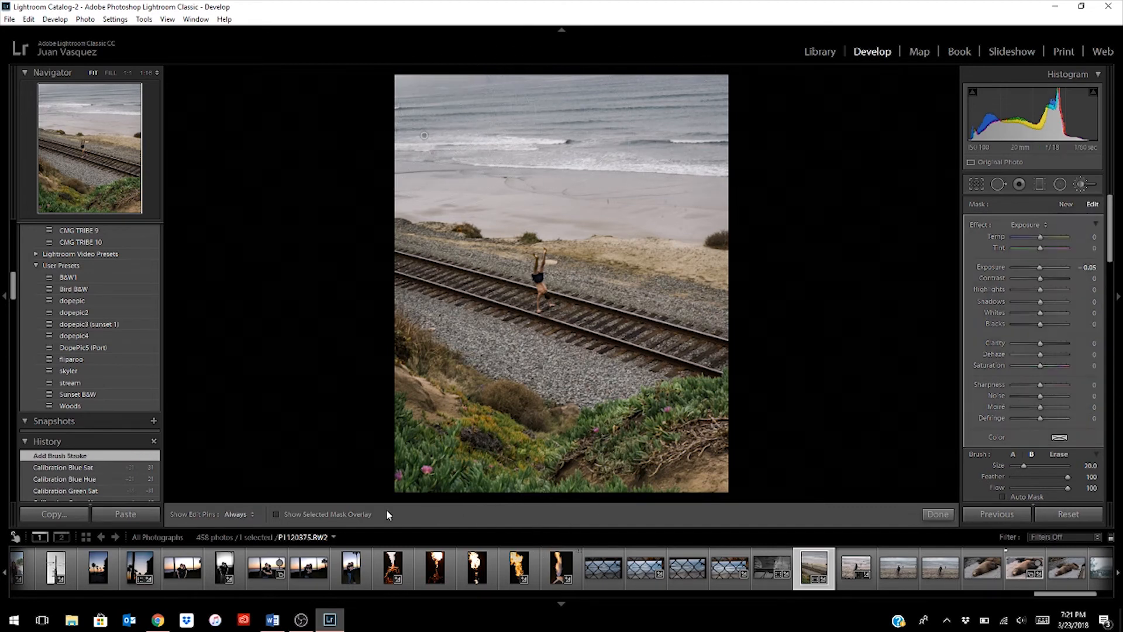
click(276, 515)
key(h)
- Extend the ocean mask down over the beach to the edge of the dry sand with a size 6 brush, and hide the overlay
key(h)
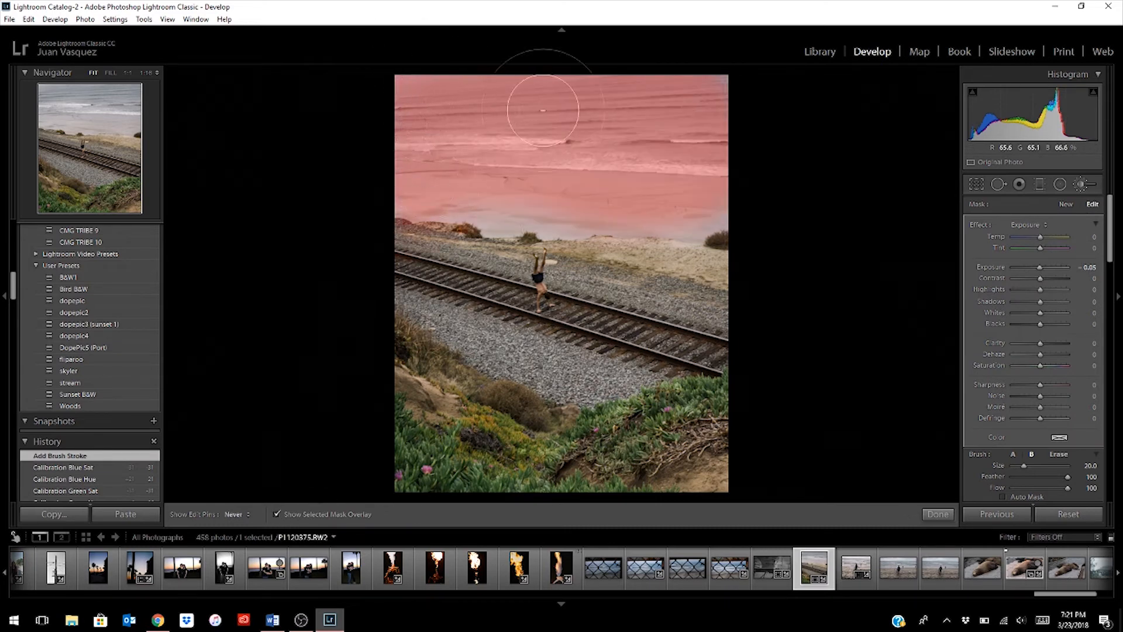
drag(521, 164, 516, 168)
scroll(488, 186, down, 12)
key(h)
drag(481, 225, 718, 228)
key(h)
click(278, 514)
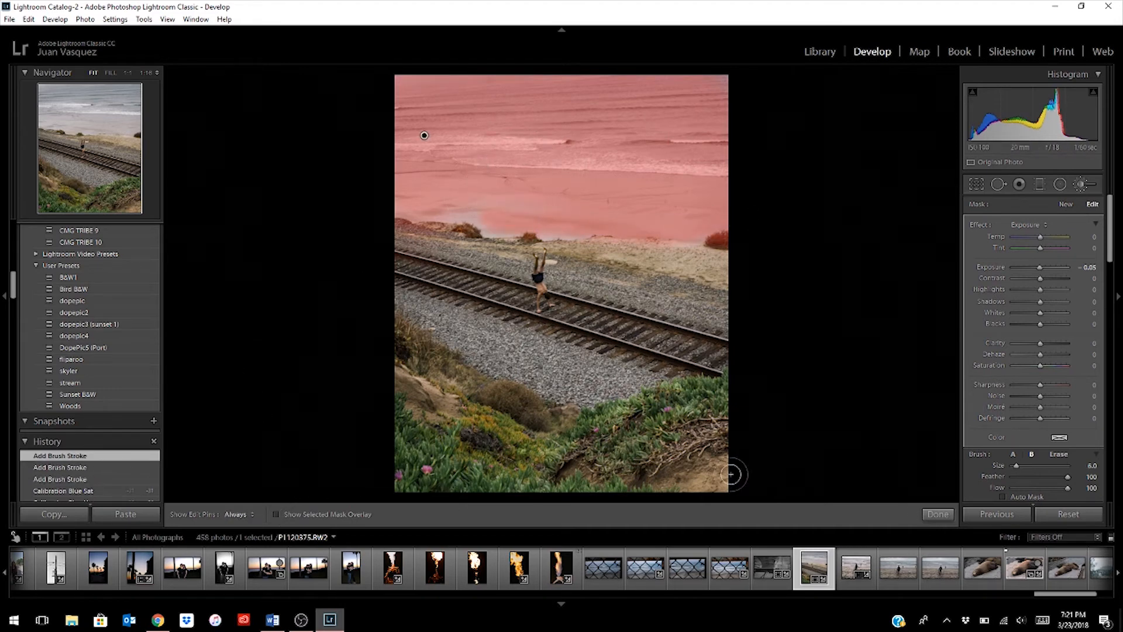
- Set the ocean mask's exposure to 0 and saturation to 39, and lower its highlights
drag(1040, 269, 1039, 299)
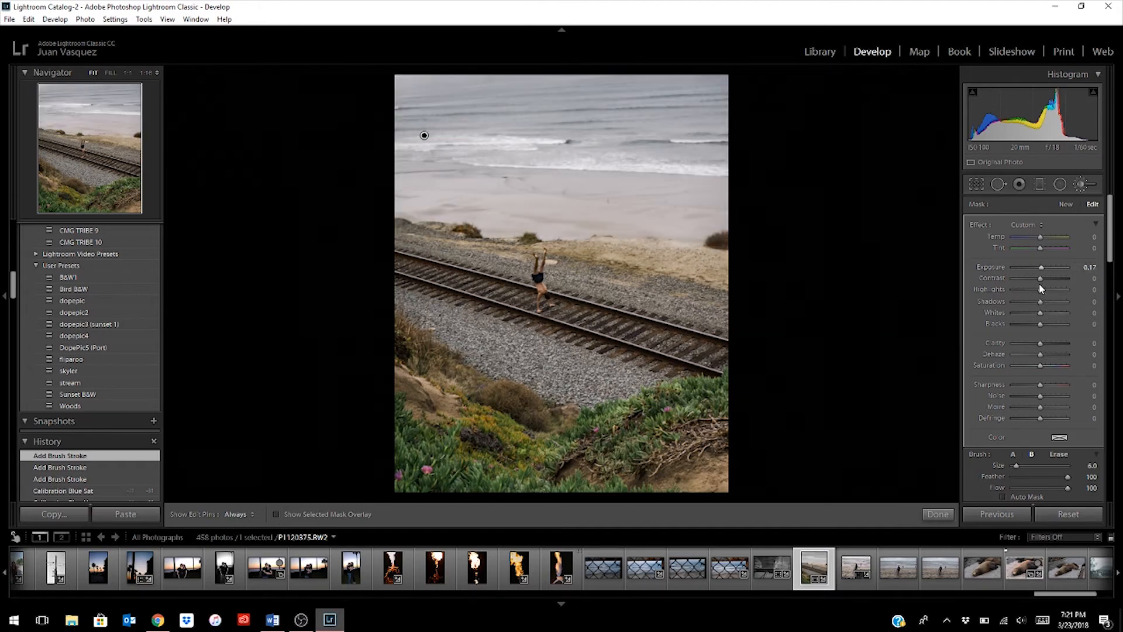
click(1087, 267)
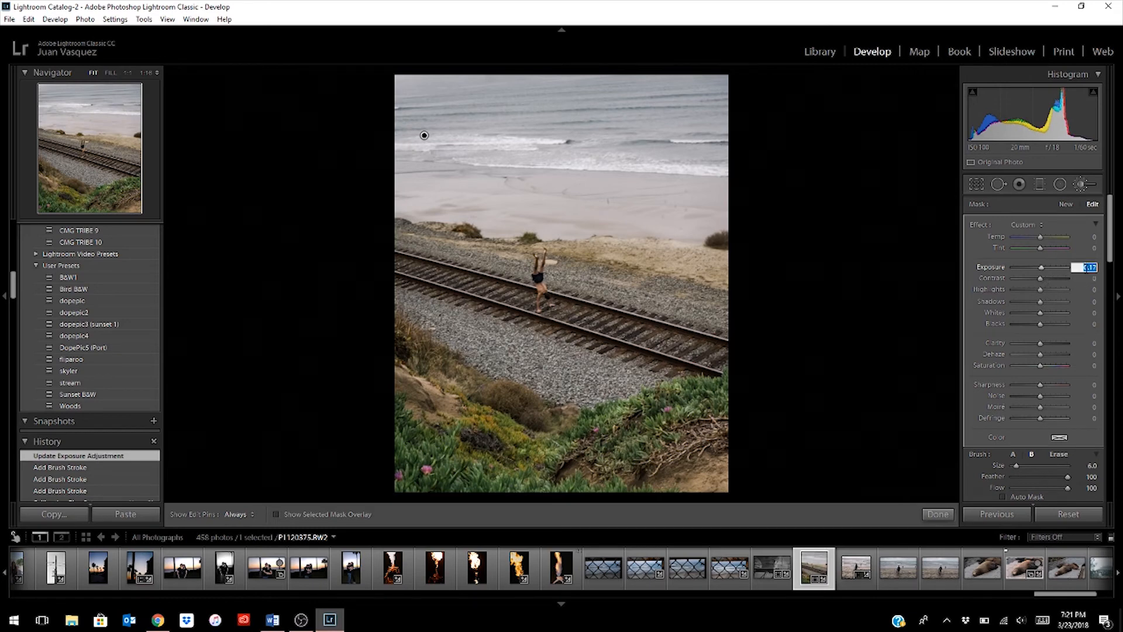
text(0)
key(Return)
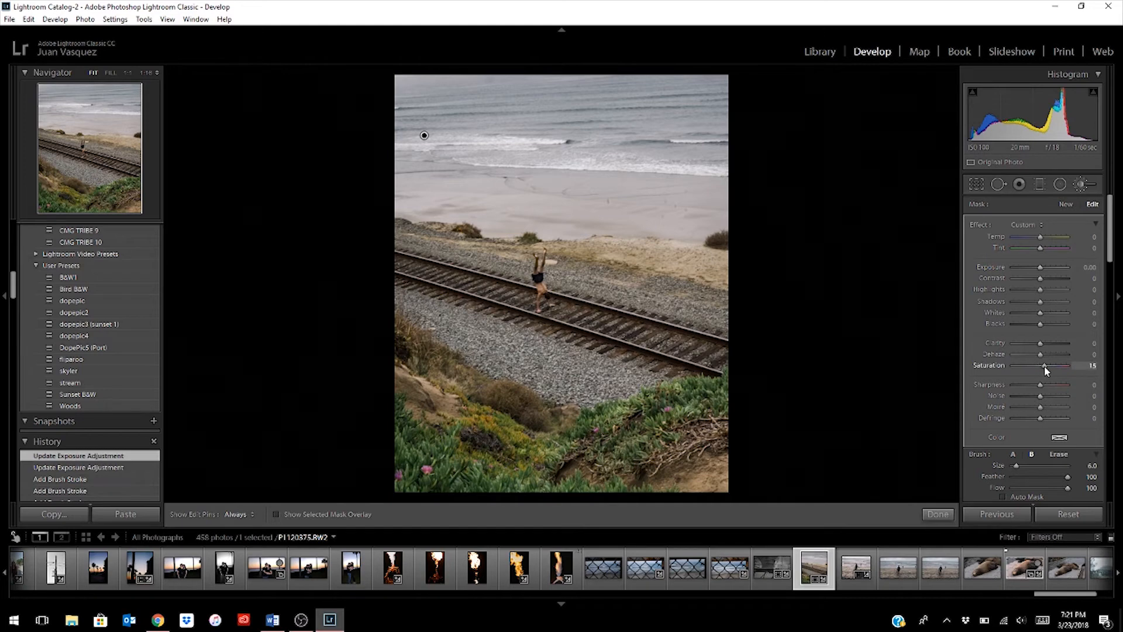
mouse_move(1045, 367)
mouse_down()
mouse_move(1055, 372)
mouse_move(1046, 367)
mouse_up()
drag(1051, 369, 1050, 368)
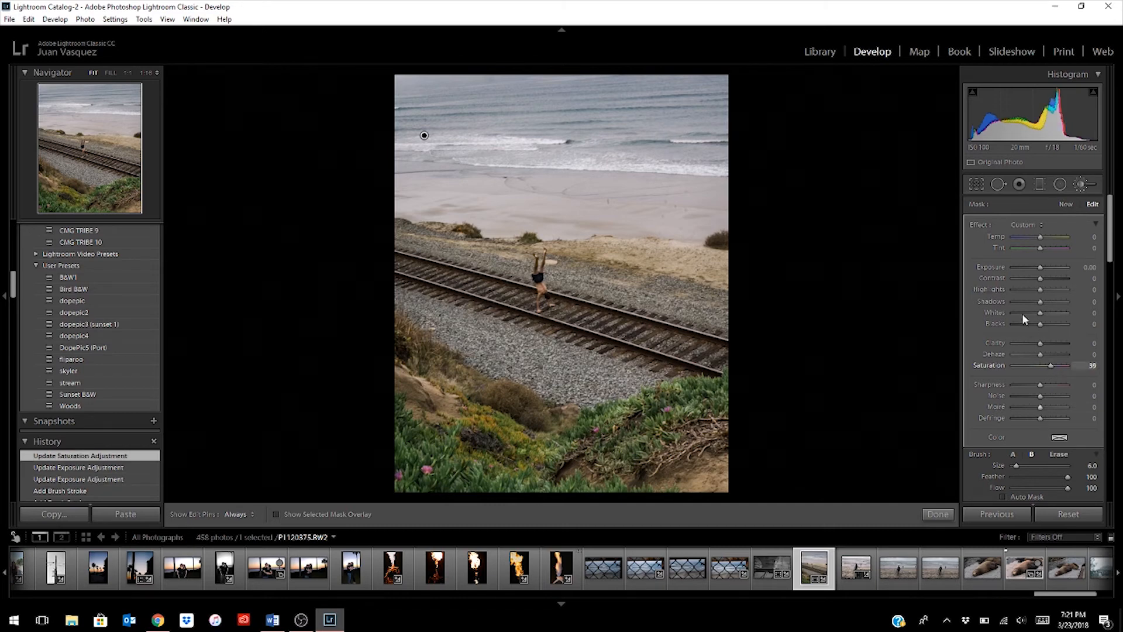
mouse_move(1040, 289)
mouse_down()
mouse_move(1059, 299)
mouse_move(1019, 296)
mouse_up()
- Paint a new size 11 brush mask over the smooth beach sand and set its temperature to 4
click(1068, 204)
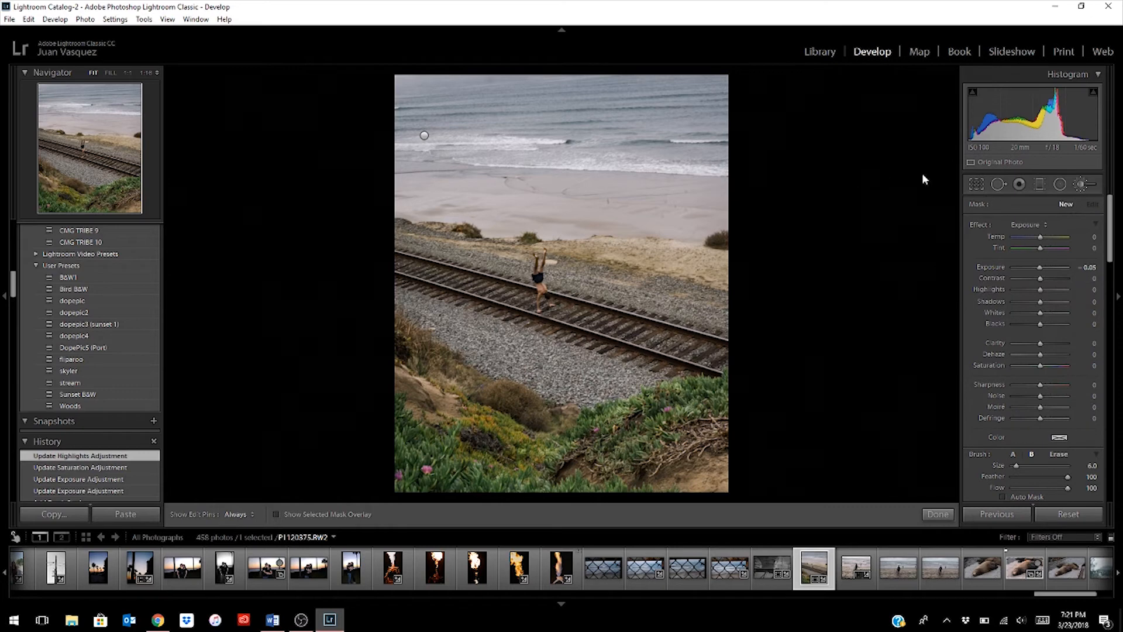
key(h)
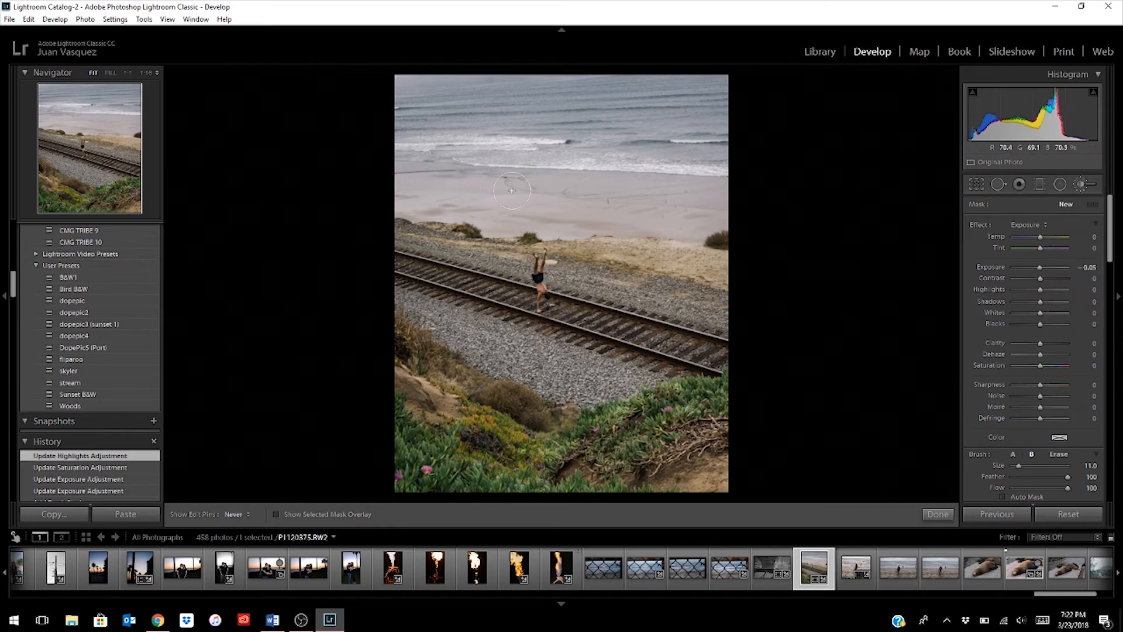
mouse_move(717, 211)
mouse_down()
mouse_move(467, 176)
mouse_move(485, 179)
mouse_up()
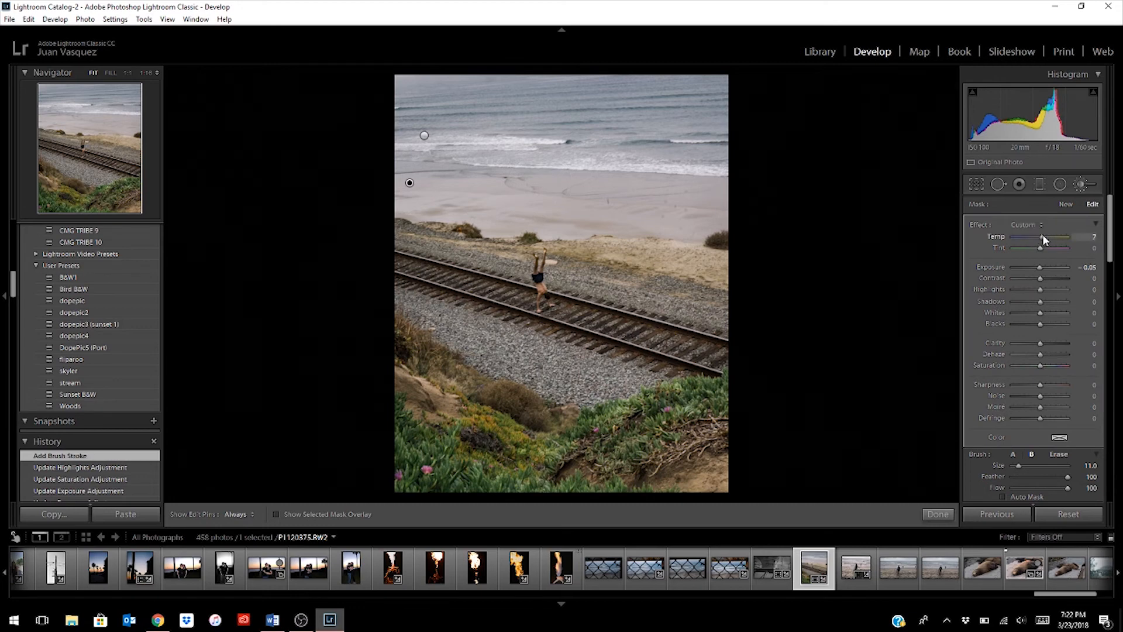
drag(1046, 235, 1043, 235)
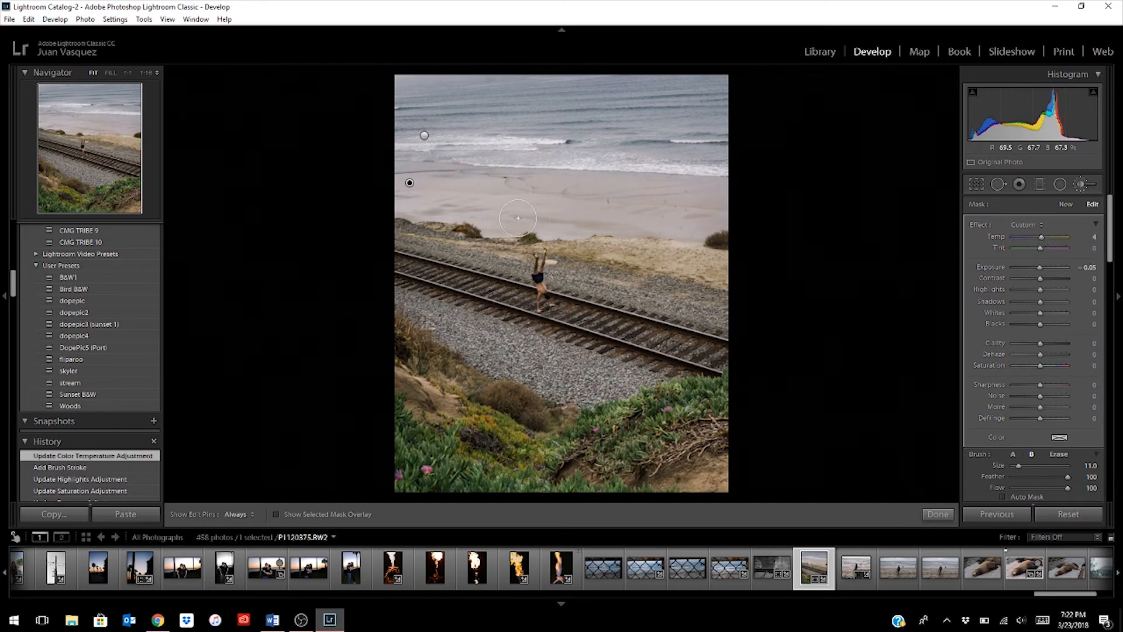
- Brush more of the beach into the sand mask and set its temperature to 7 and saturation to 41
key(h)
mouse_move(567, 216)
mouse_down()
mouse_move(405, 186)
mouse_move(449, 201)
mouse_up()
drag(1039, 236, 1047, 236)
drag(1047, 237, 1042, 237)
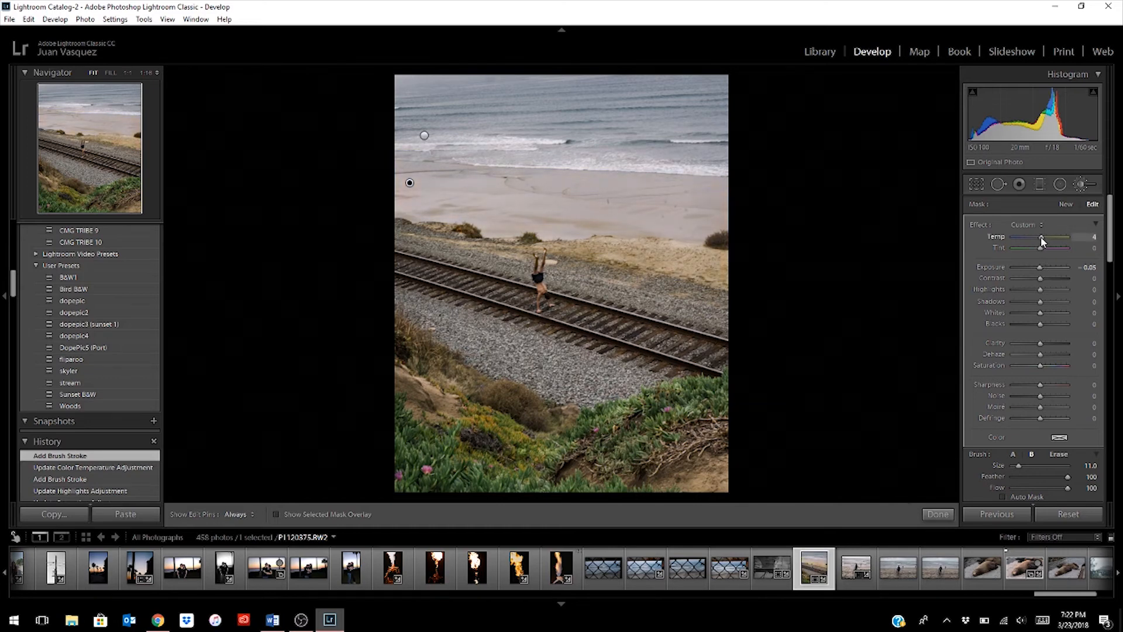
drag(1041, 236, 1041, 237)
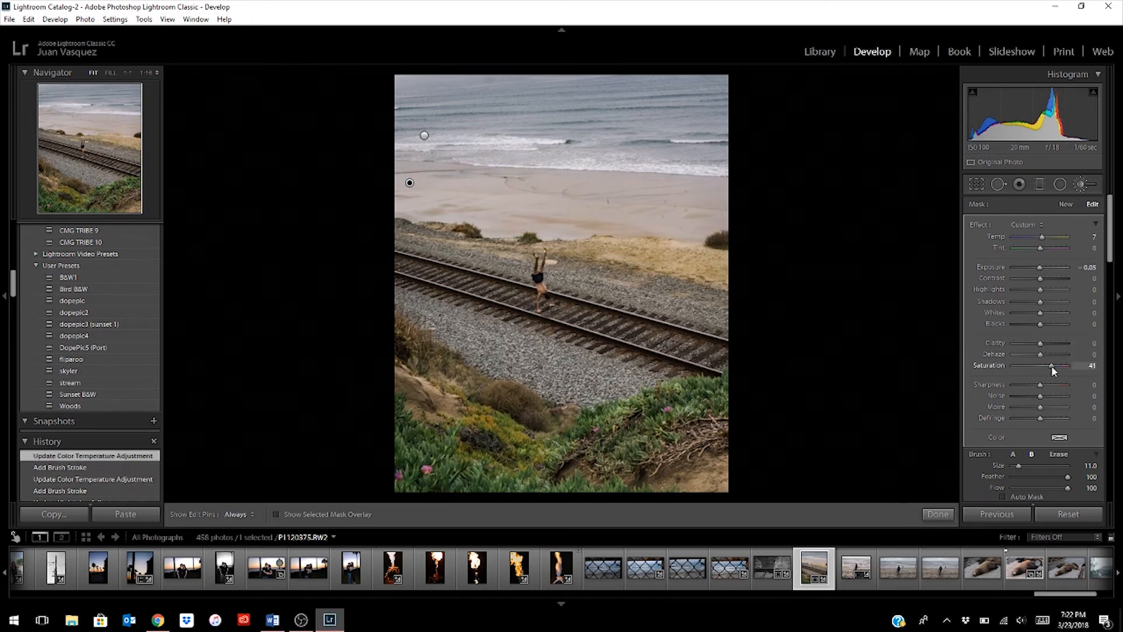
drag(1046, 362, 1046, 362)
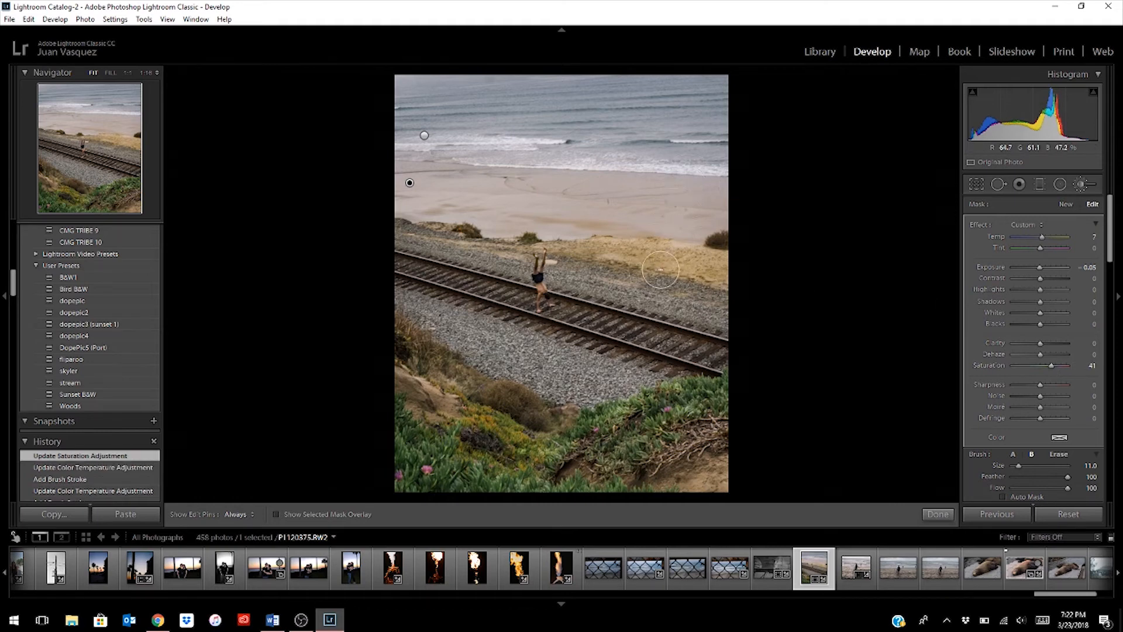
- Erase the sand mask from the dry sandy strip beside the tracks and raise its saturation to 70
key(alt)
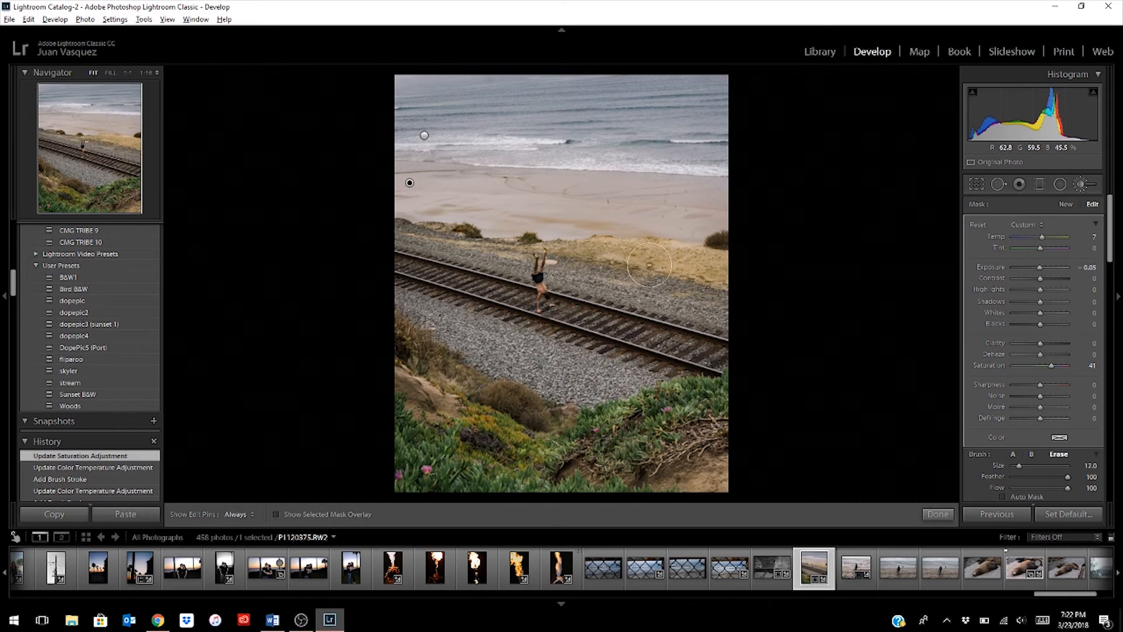
key(h)
drag(694, 278, 720, 277)
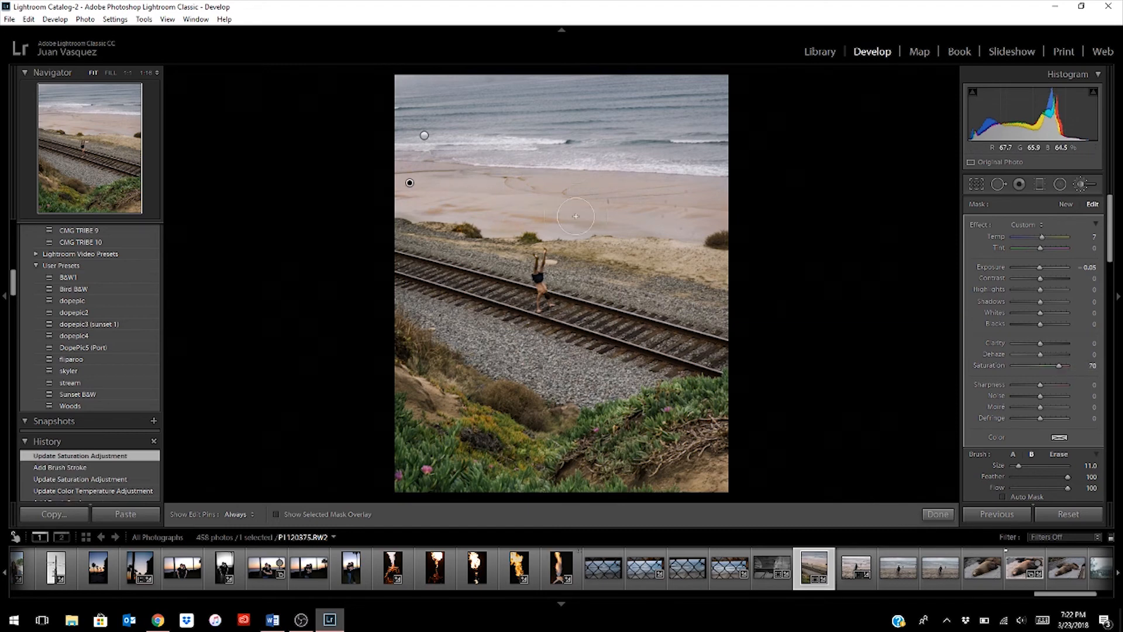
- Set the sand mask's exposure to 0 and its temperature to 9
click(1038, 268)
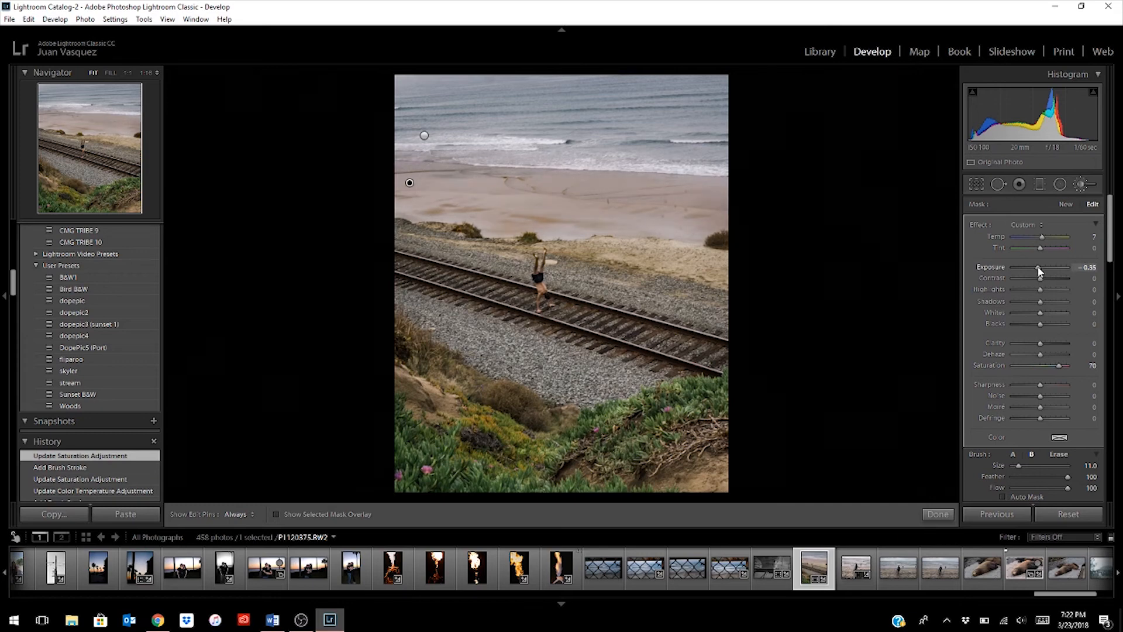
drag(1040, 268, 1040, 266)
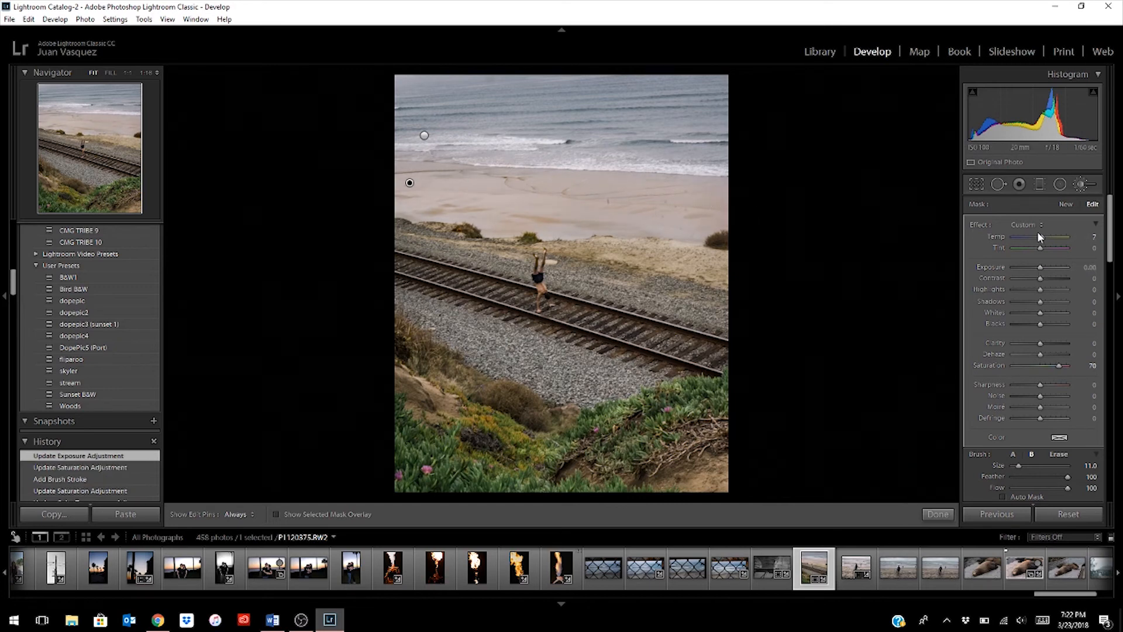
drag(1041, 234, 1042, 234)
- Fill in the missed beach areas of the sand mask, reducing the brush to size 7, and set the saturation to 39
key(h)
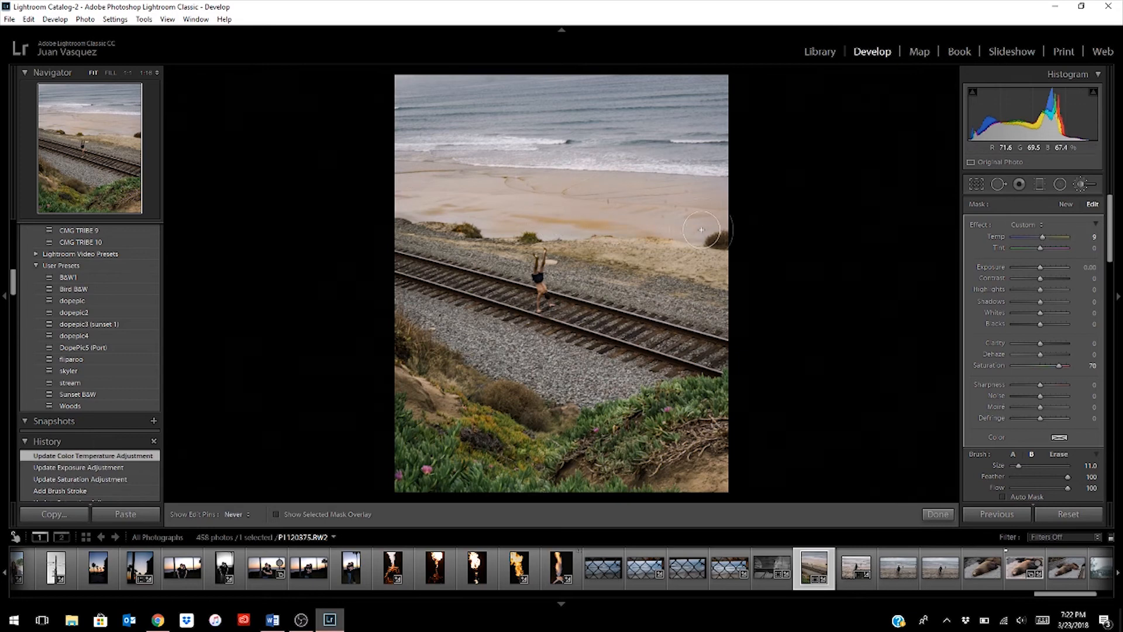
drag(388, 187, 449, 192)
scroll(446, 191, down, 4)
key(h)
key(h)
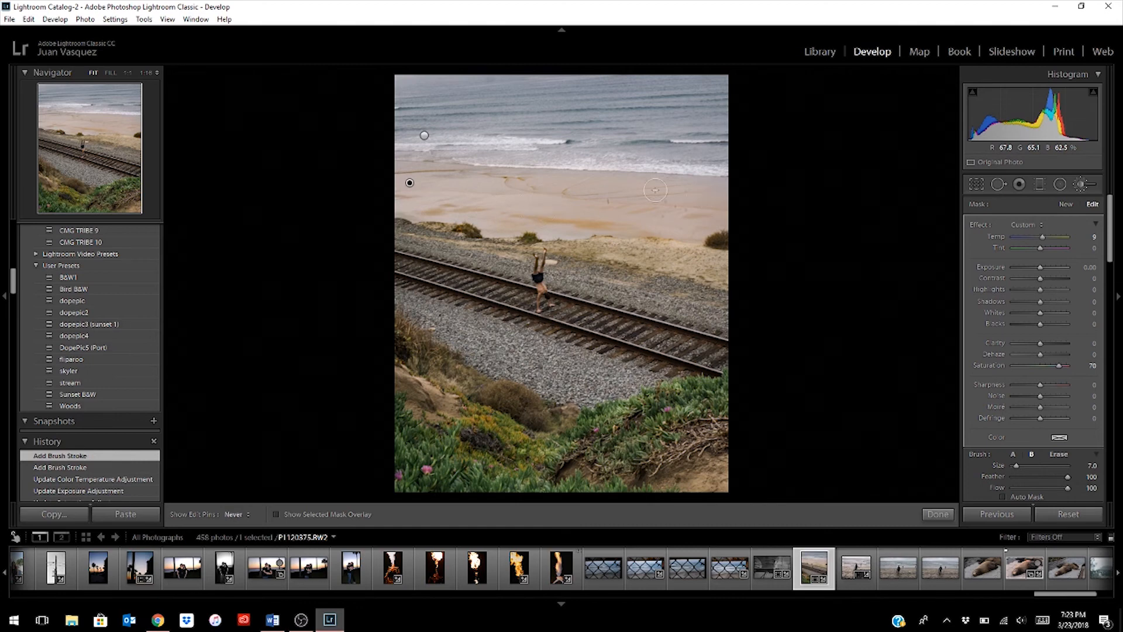
drag(375, 165, 376, 165)
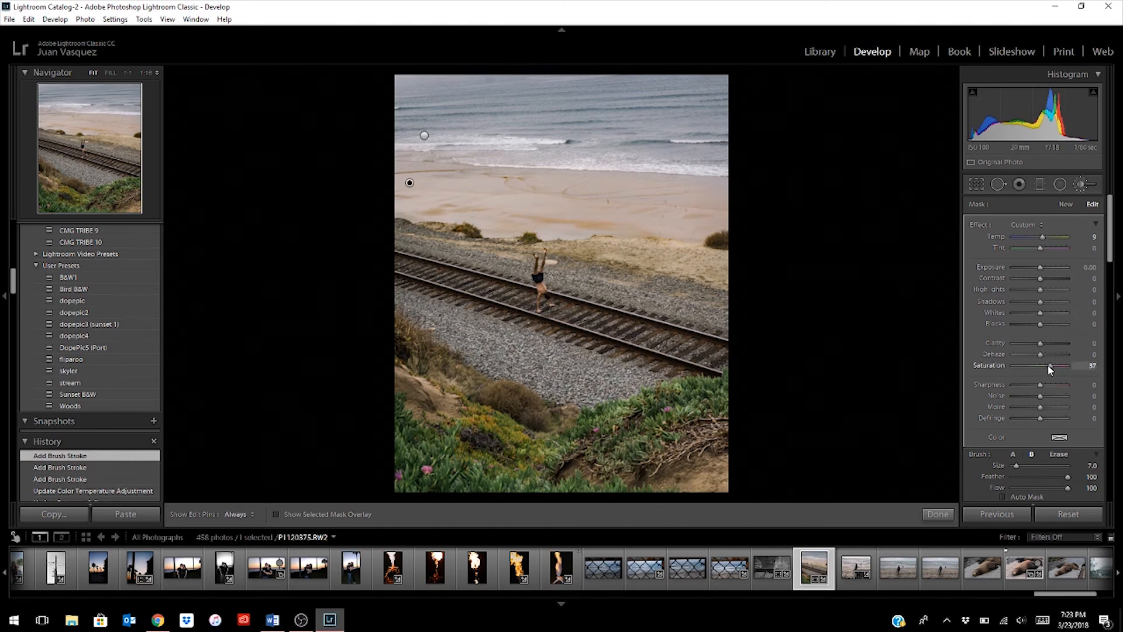
drag(1048, 364, 1048, 364)
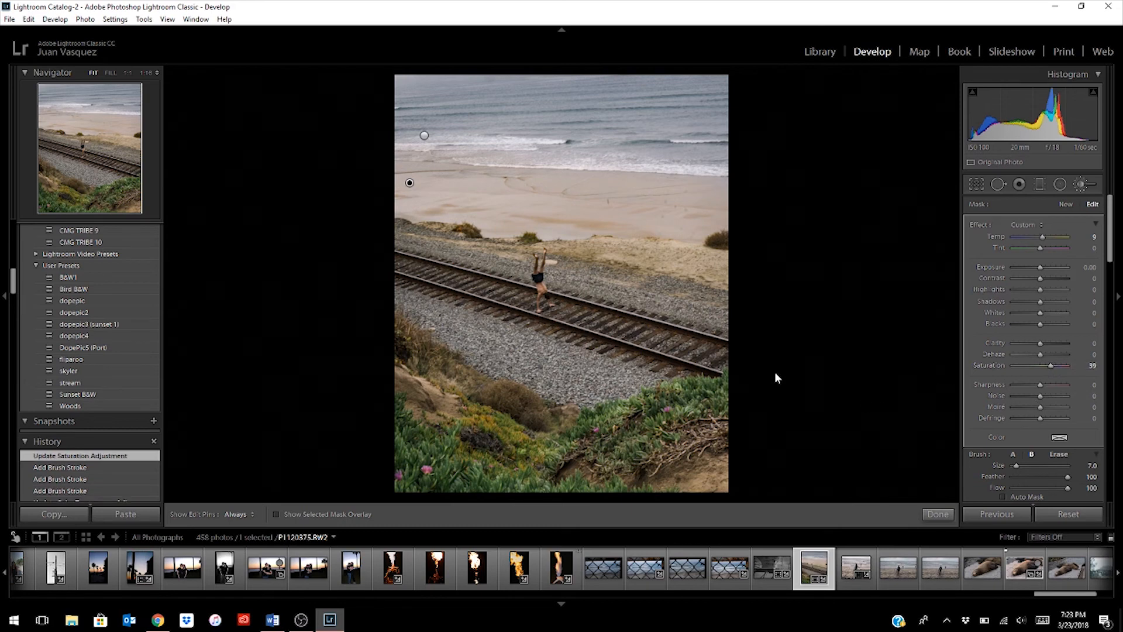
- Create a new brush mask with hidden edit pins and paint the handstanding man's raised leg using a size 2 brush
click(1065, 205)
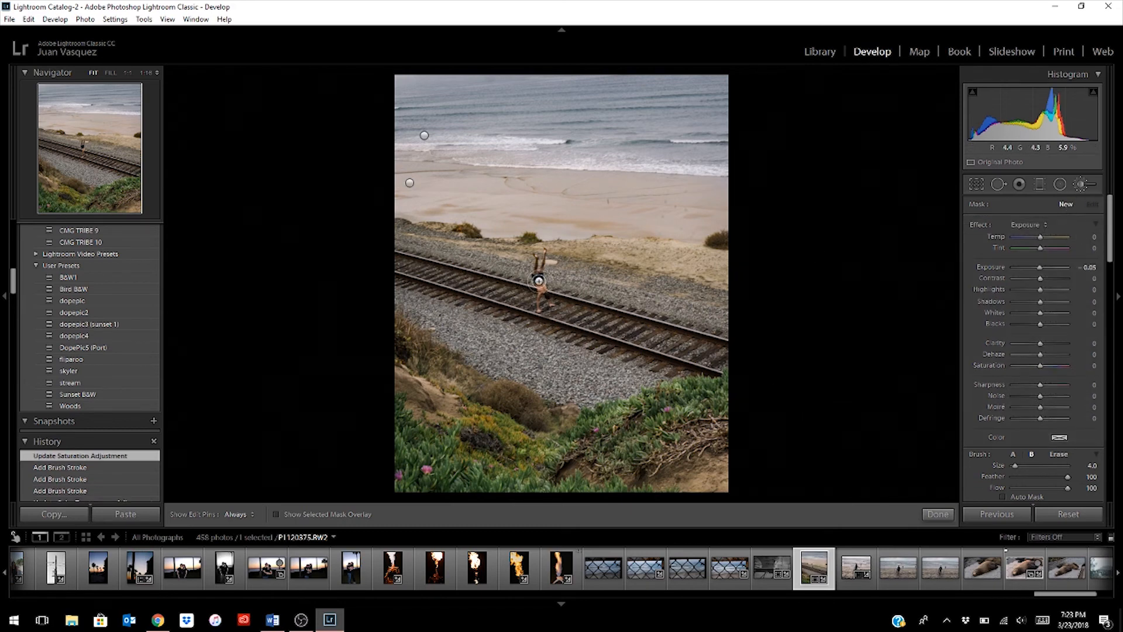
click(123, 72)
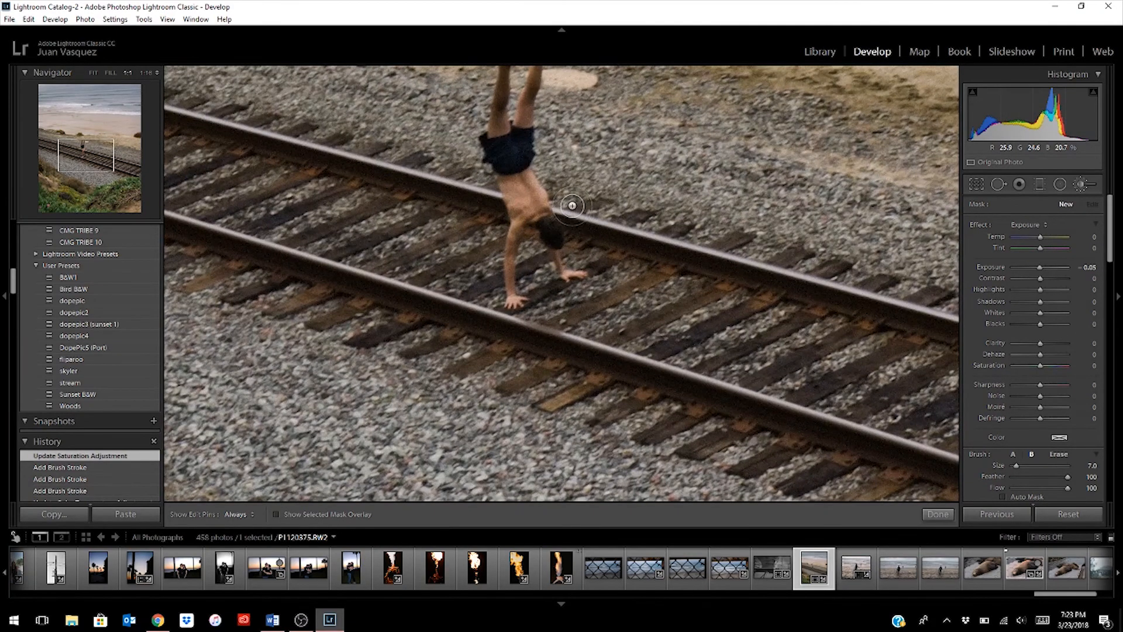
key(h)
click(84, 142)
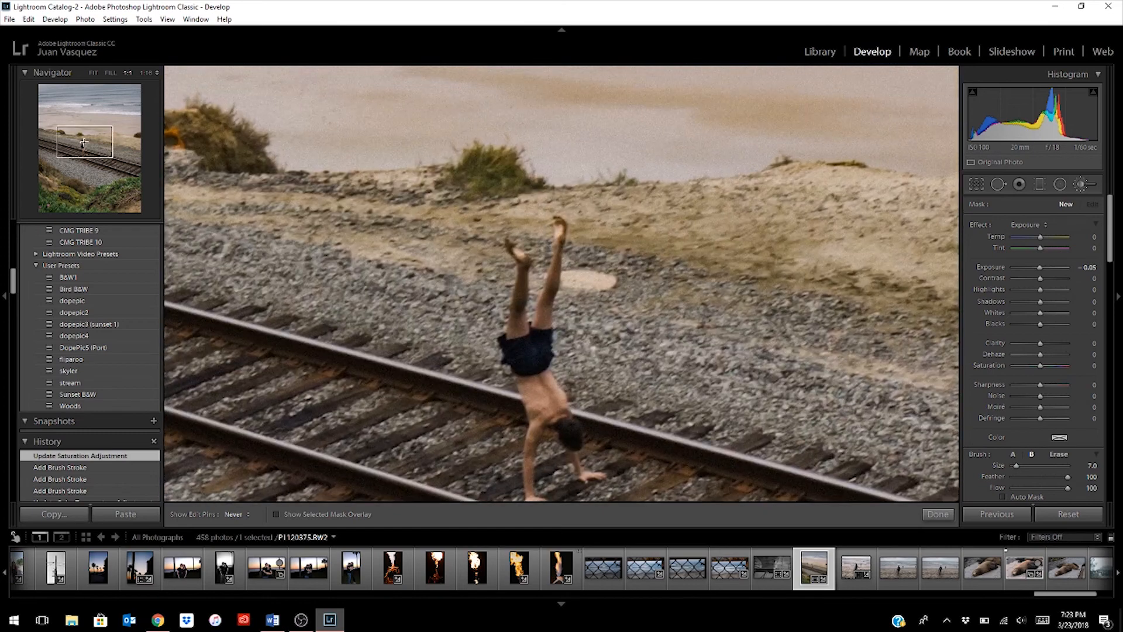
drag(84, 142, 84, 144)
scroll(511, 233, down, 1)
scroll(511, 222, down, 4)
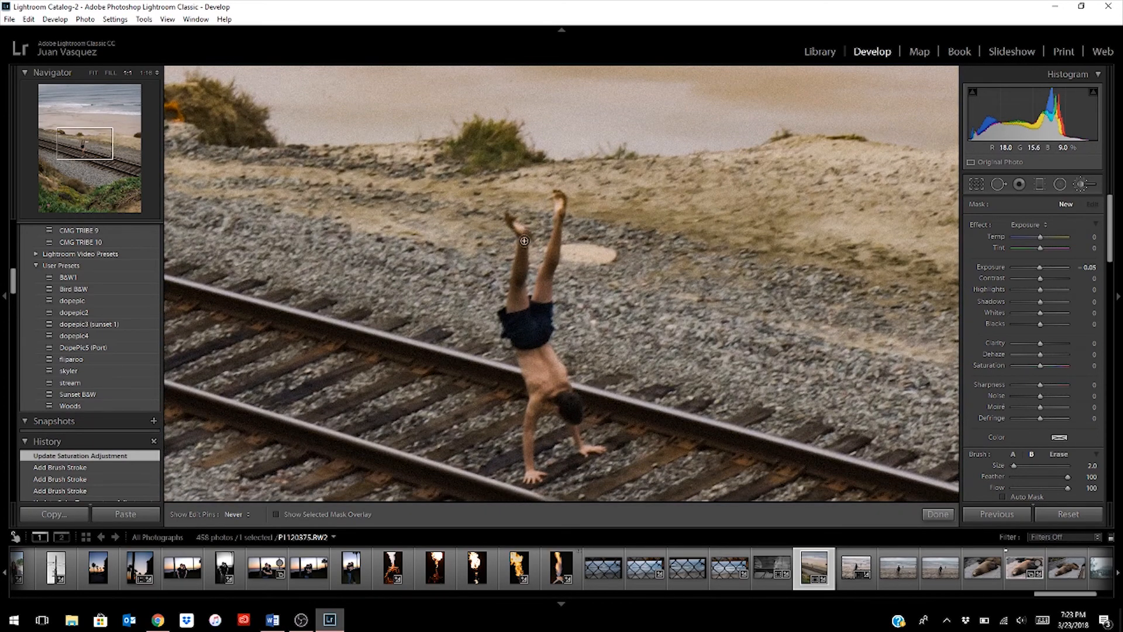
drag(524, 241, 521, 260)
- Brush the man's shorts, torso and arms into the new mask, set its exposure to 0.17 and finish the brush edit
scroll(520, 253, up, 2)
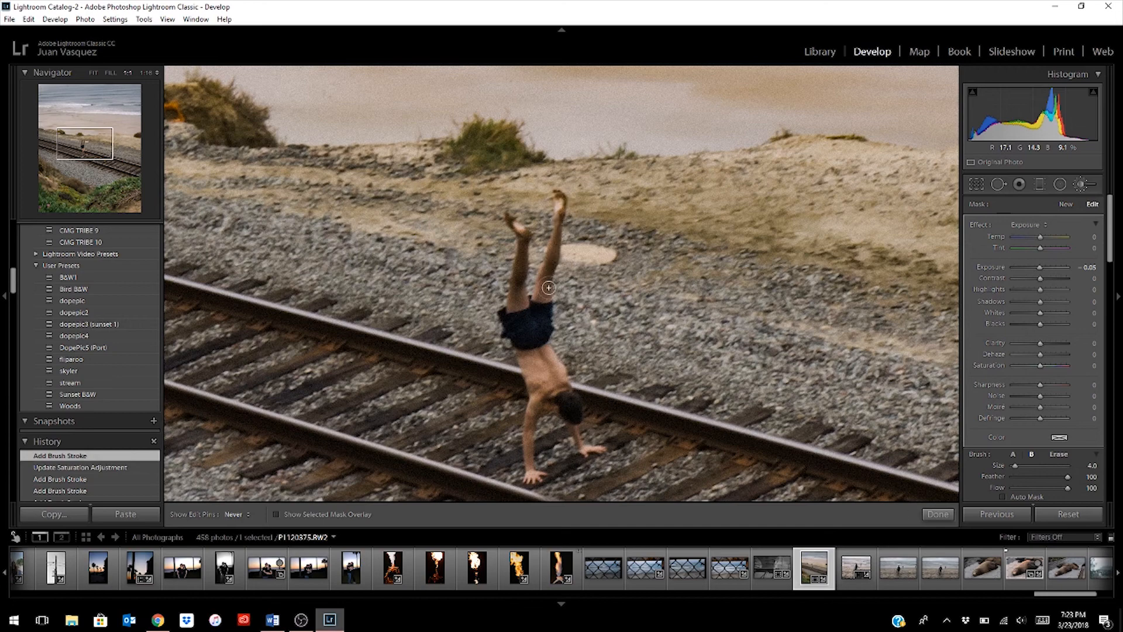
scroll(539, 331, up, 2)
mouse_move(539, 332)
mouse_down()
mouse_move(526, 331)
mouse_move(530, 343)
mouse_up()
mouse_move(550, 389)
mouse_down()
mouse_move(558, 399)
mouse_move(533, 396)
mouse_move(544, 405)
mouse_up()
scroll(537, 402, down, 3)
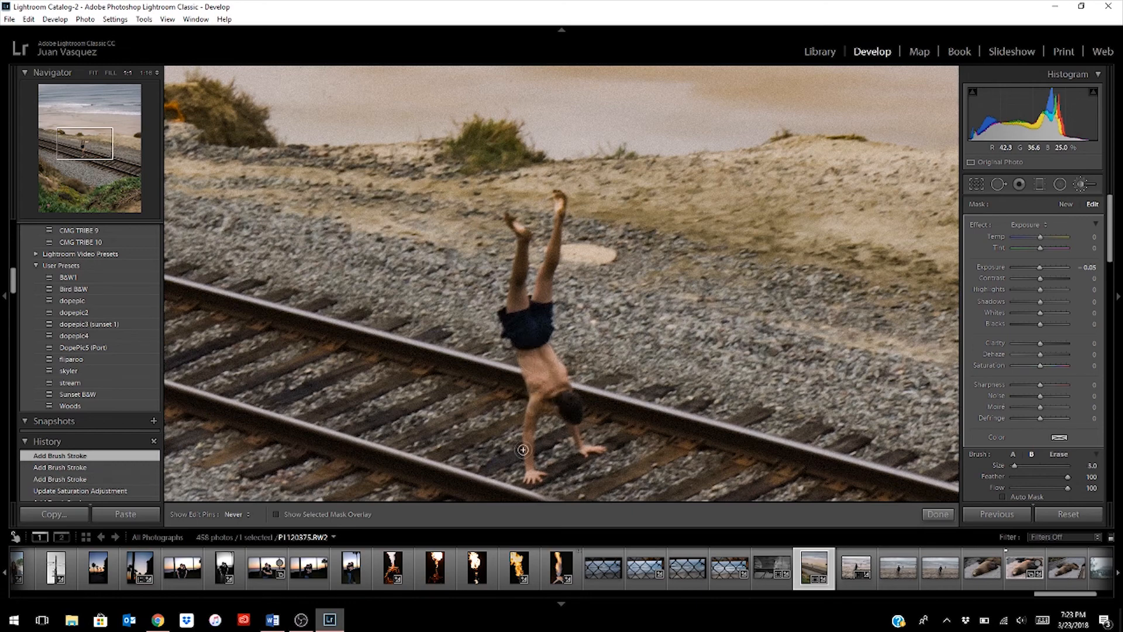
mouse_move(535, 424)
mouse_down()
mouse_move(551, 392)
mouse_move(566, 395)
mouse_move(597, 452)
mouse_move(587, 443)
mouse_up()
drag(1037, 271, 1040, 268)
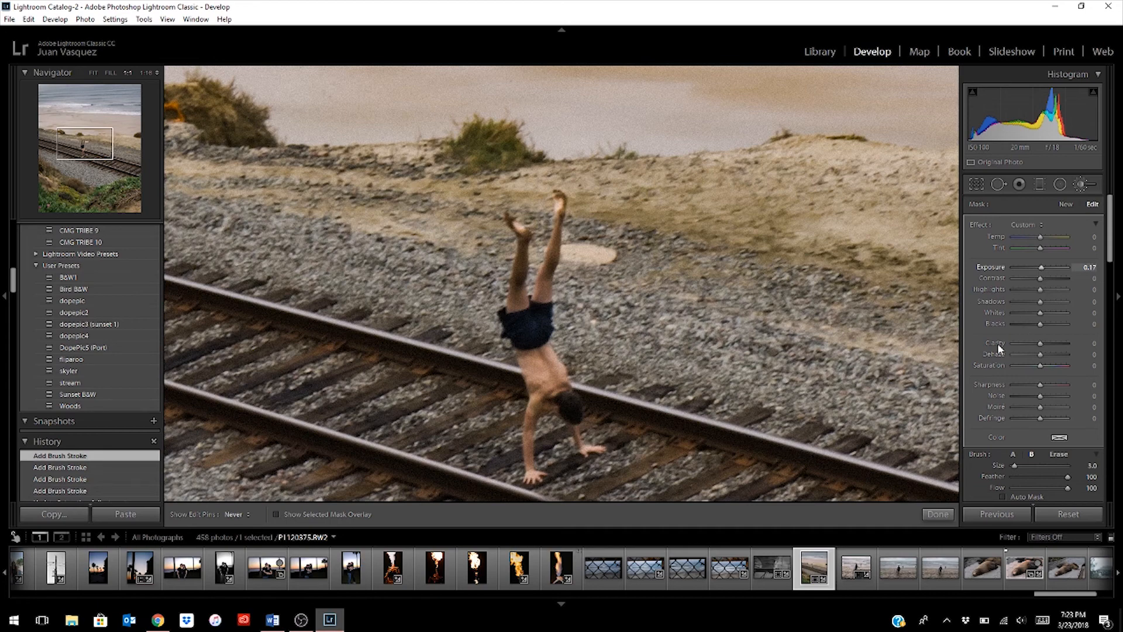
click(939, 515)
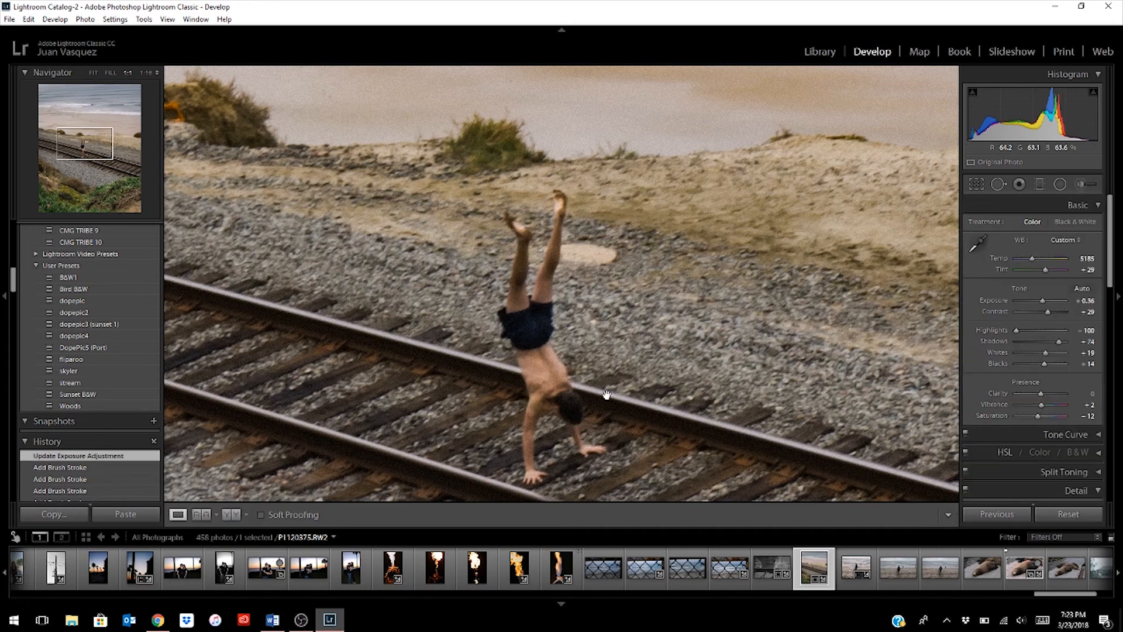
- Compare the whole edited photo with its unedited before version several times, ending on the edited version
click(607, 394)
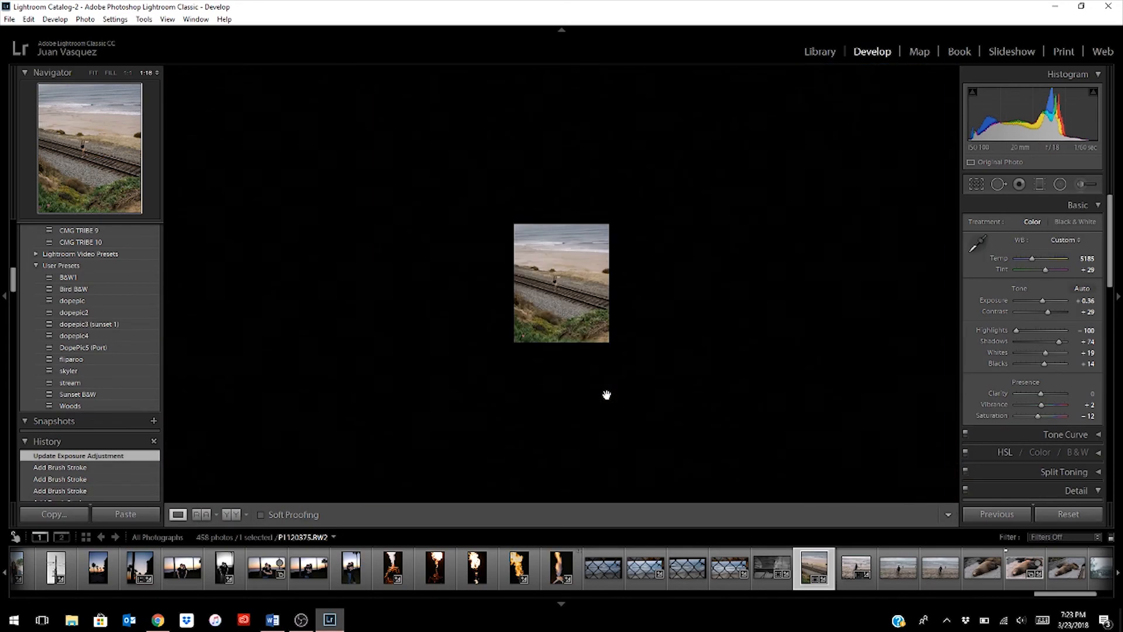
click(93, 74)
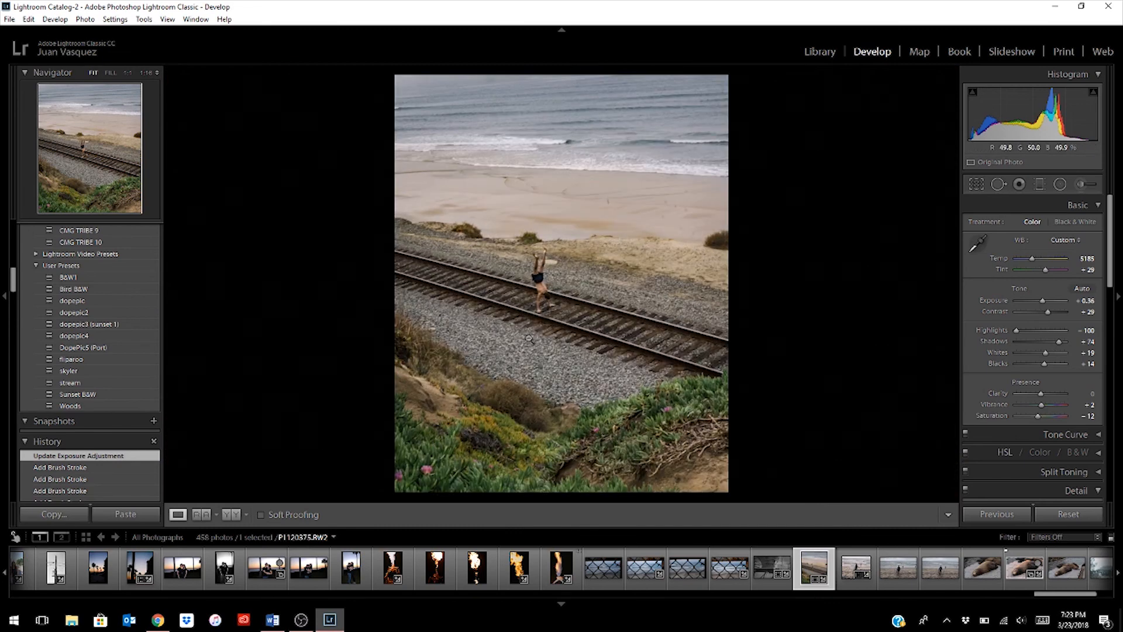
key(backslash)
key(backslash)
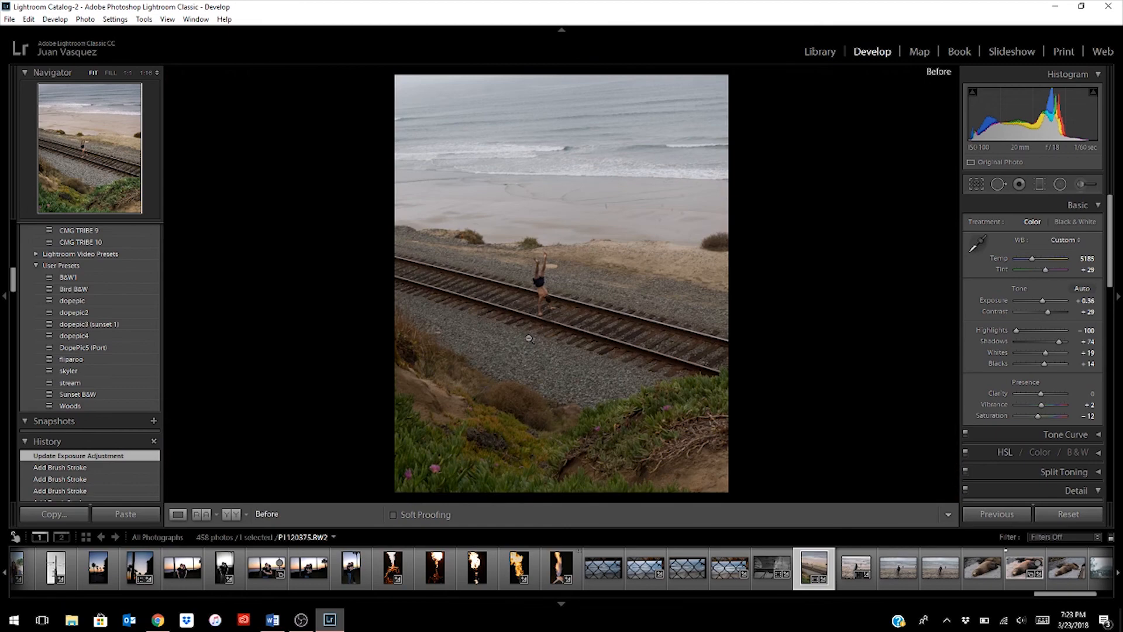
key(backslash)
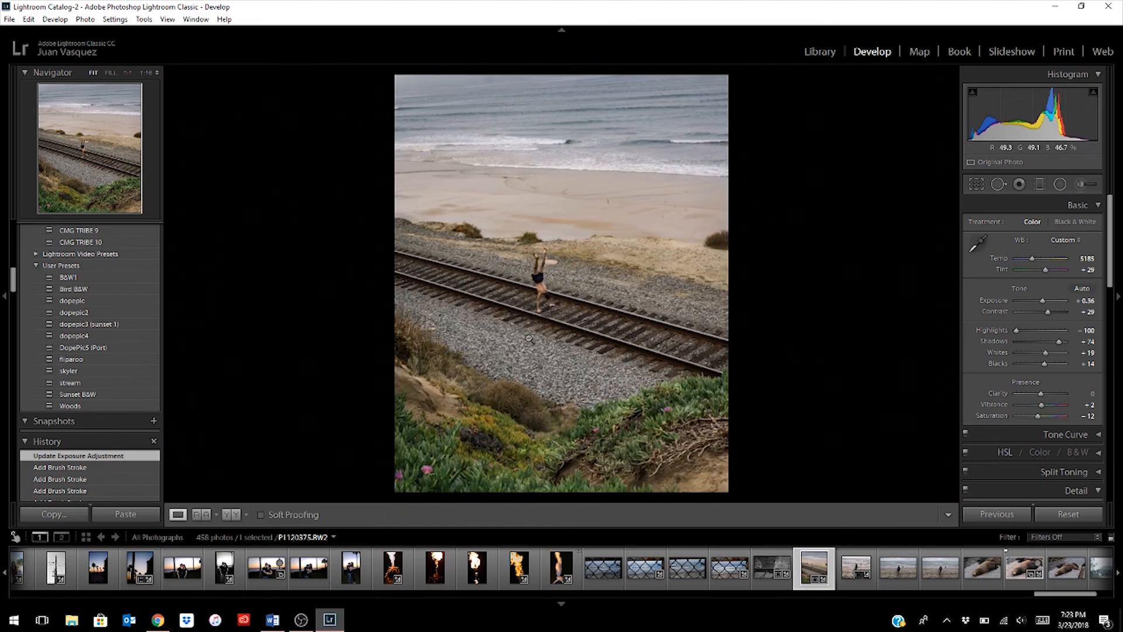
key(backslash)
key(backslash)
key(backslash)
key(backslash)
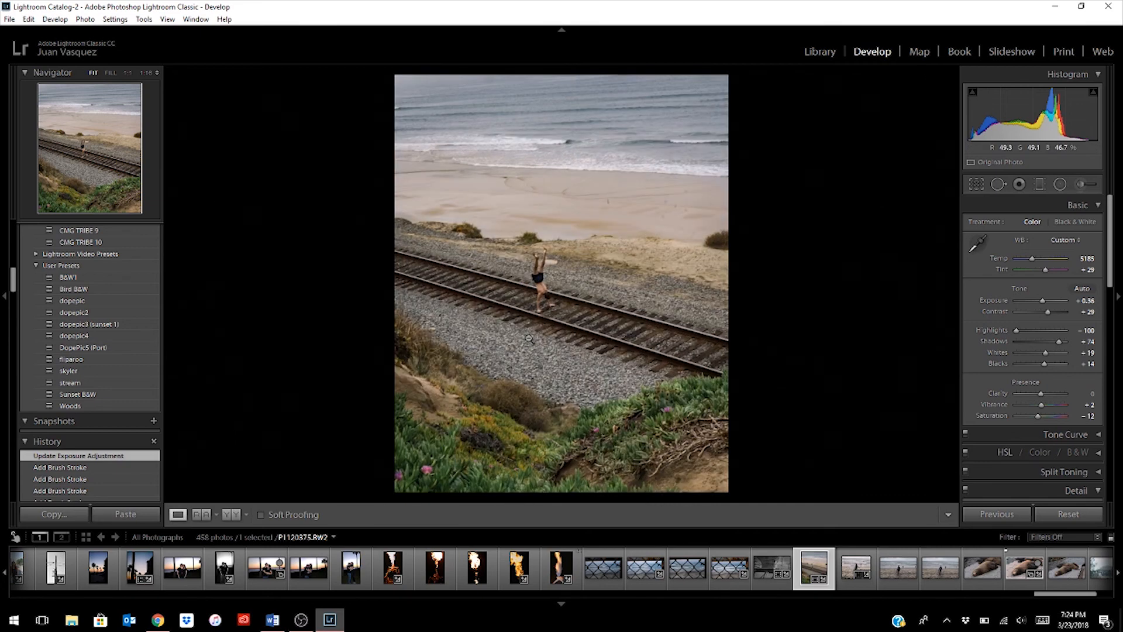